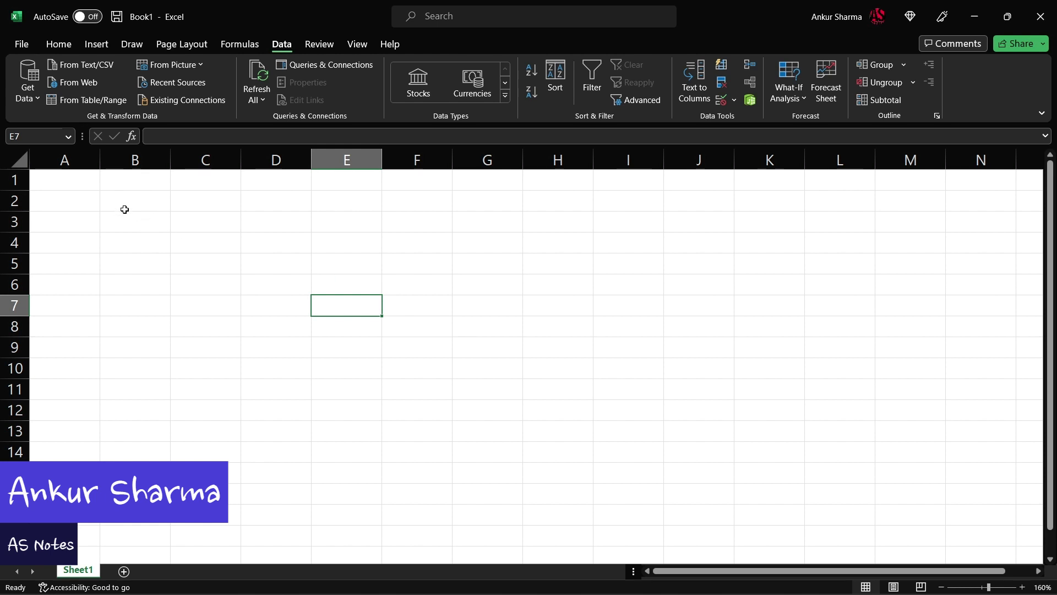
Enter the column headers Sr. No, Name, English, Maths and Science in cells A1 to E1
{"action": "left_click", "coordinate": [86, 179]}
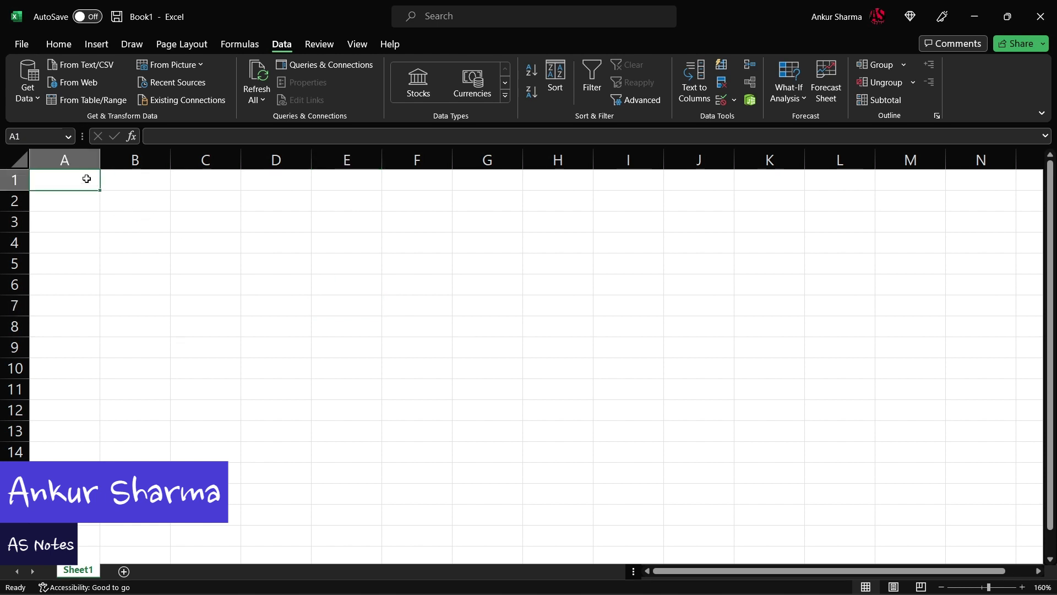
{"action": "type", "text": "Sr."}
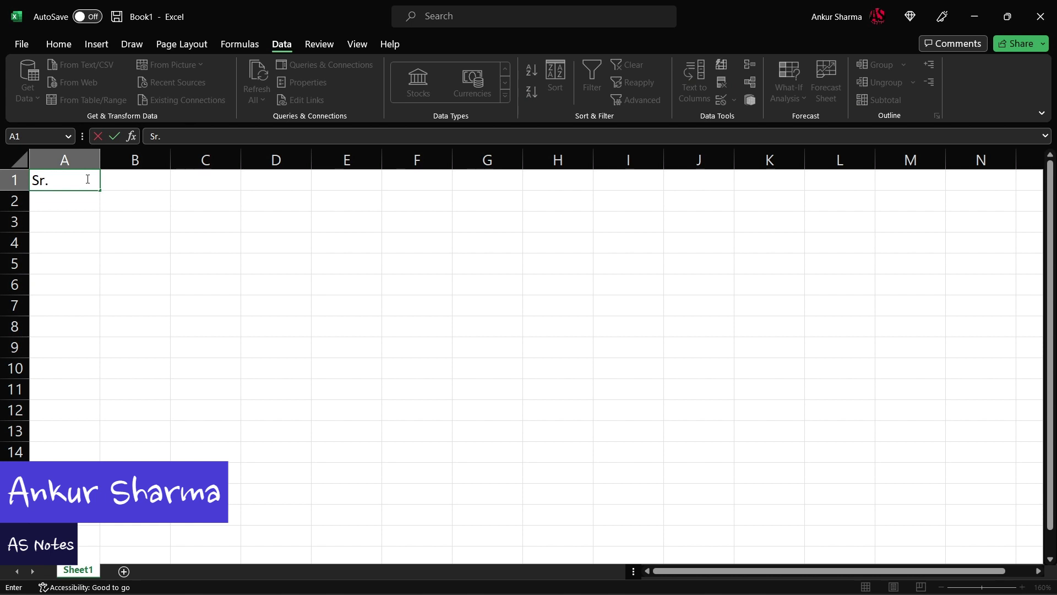
{"action": "type", "text": " No"}
{"action": "key", "text": "Tab"}
{"action": "type", "text": "Name"}
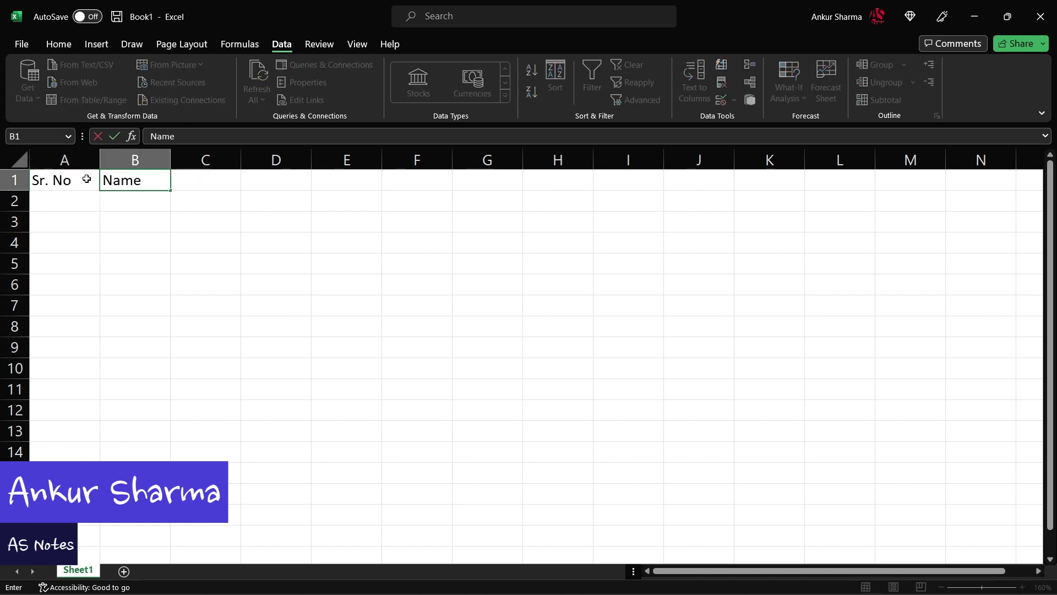
{"action": "key", "text": "Tab"}
{"action": "type", "text": "English"}
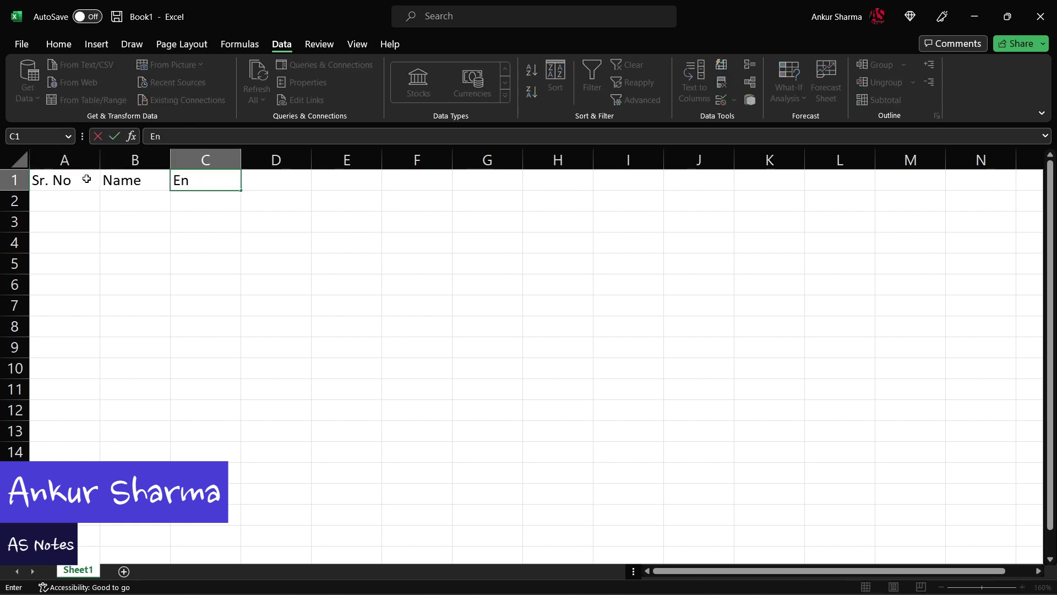
{"action": "key", "text": "Tab"}
{"action": "type", "text": "Maths"}
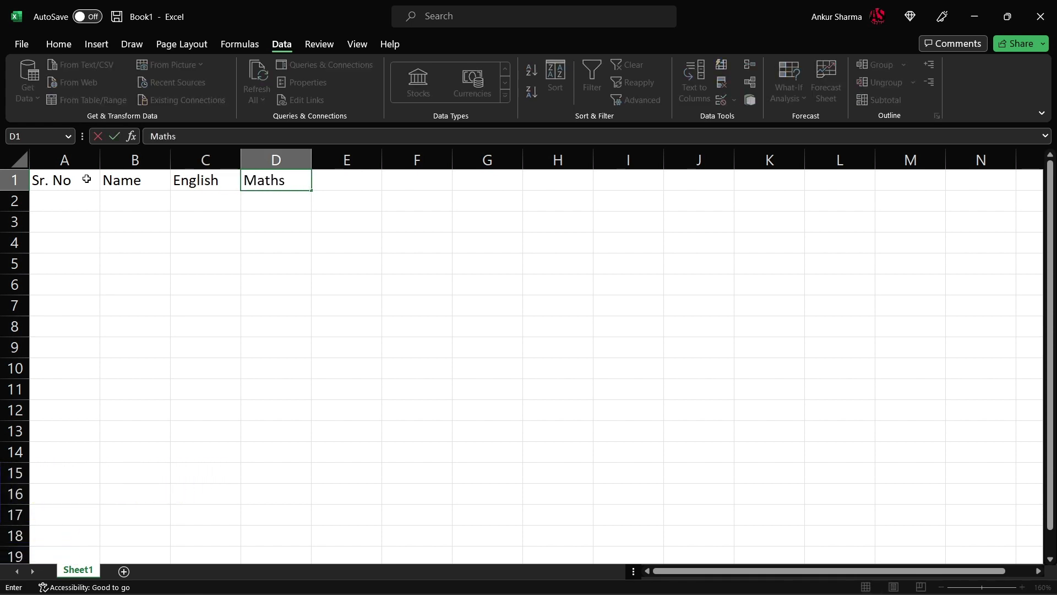
{"action": "key", "text": "Tab"}
{"action": "type", "text": "Science"}
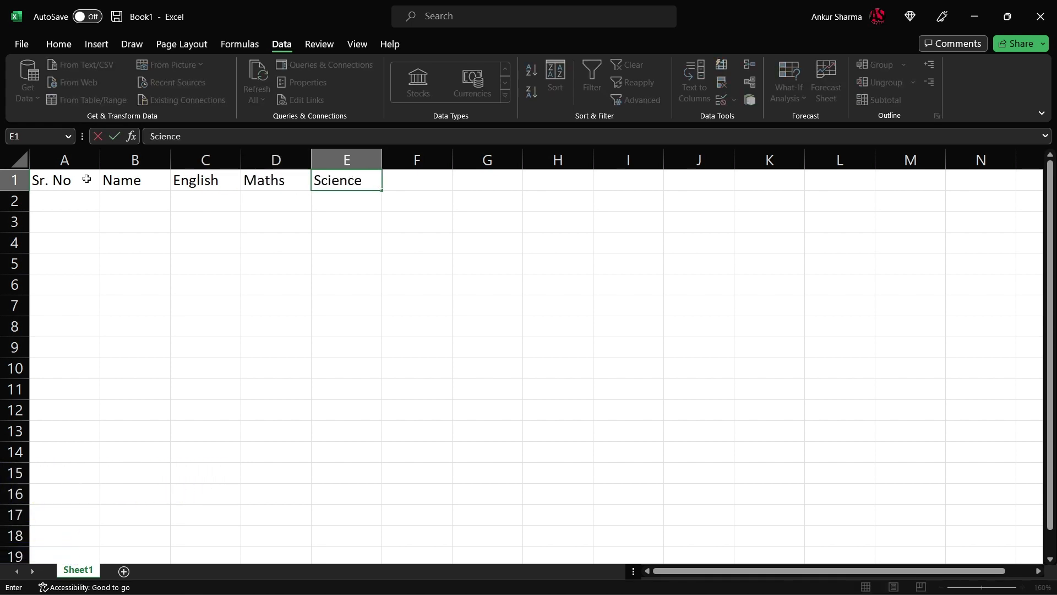
Enter 1 in A2 and fill it down to A5 as a series to number the rows 1 to 4
{"action": "left_click", "coordinate": [71, 204]}
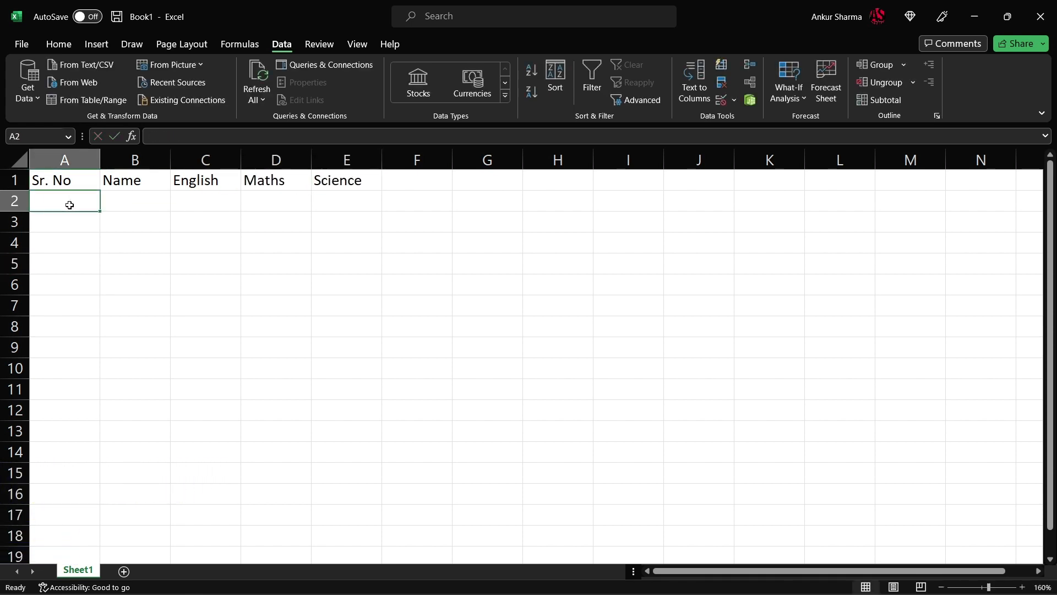
{"action": "type", "text": "1"}
{"action": "left_click_drag", "start_coordinate": [95, 224], "coordinate": [71, 185]}
{"action": "left_click", "coordinate": [85, 215]}
{"action": "left_click", "coordinate": [87, 201]}
{"action": "left_click_drag", "start_coordinate": [99, 210], "coordinate": [103, 277]}
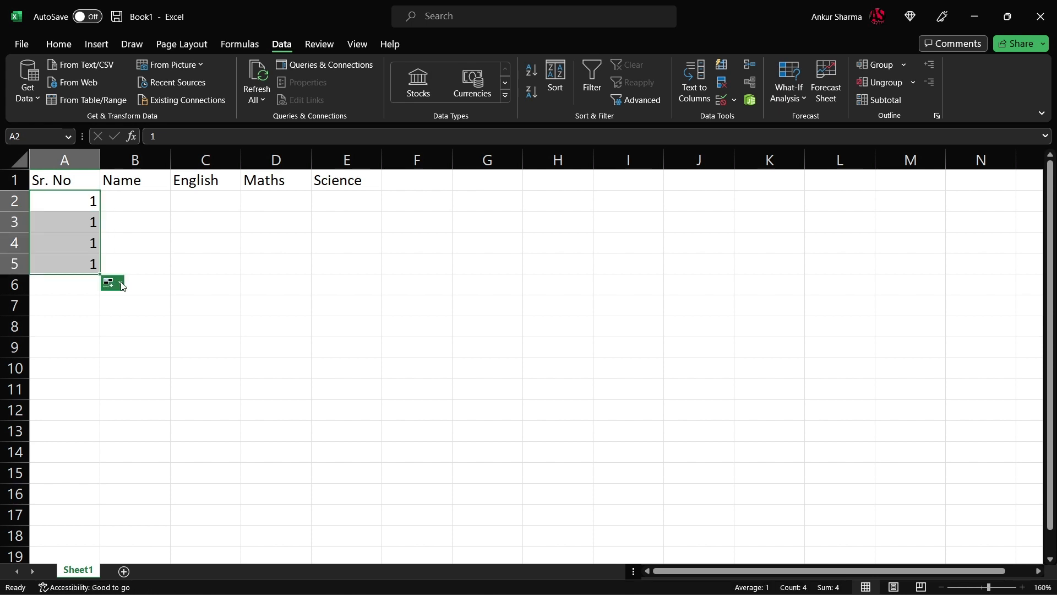
{"action": "left_click", "coordinate": [112, 282]}
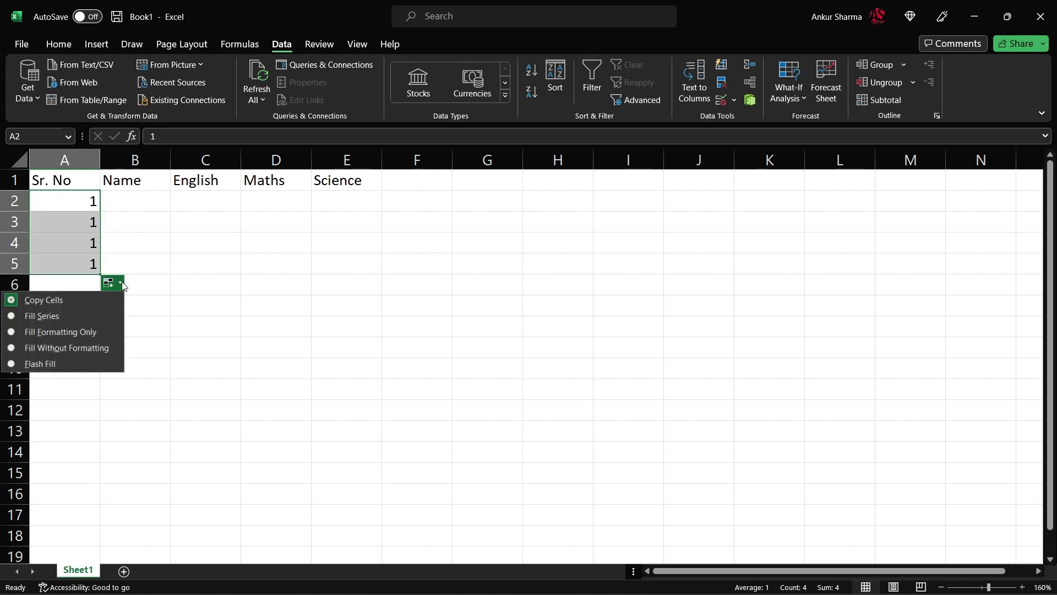
{"action": "left_click", "coordinate": [101, 316]}
Enter ABC, DEF, GHI and XYZ in the Name column, cells B2 to B5
{"action": "left_click", "coordinate": [163, 197]}
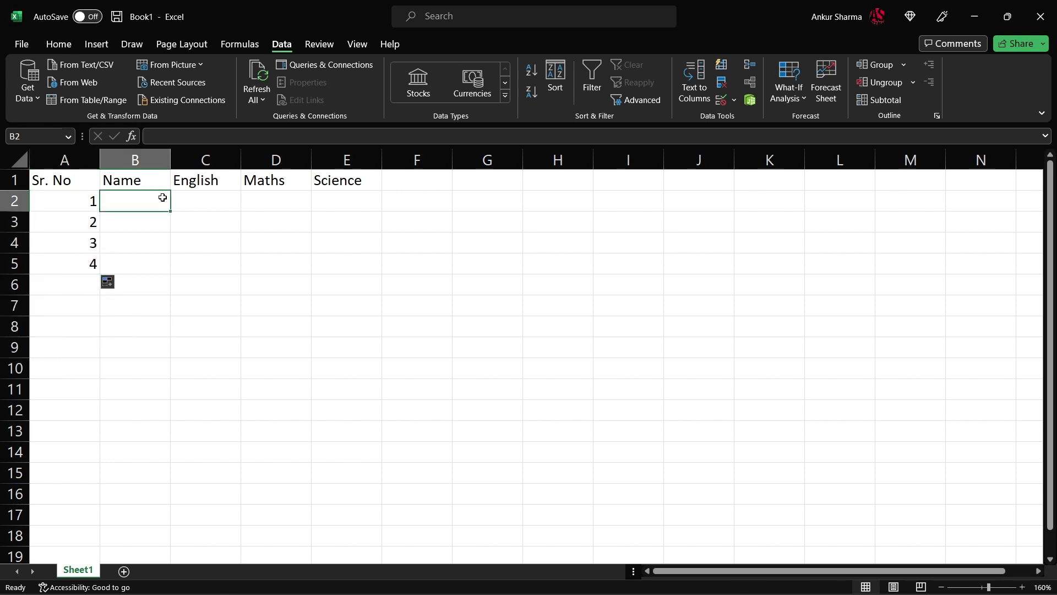
{"action": "type", "text": "ABC"}
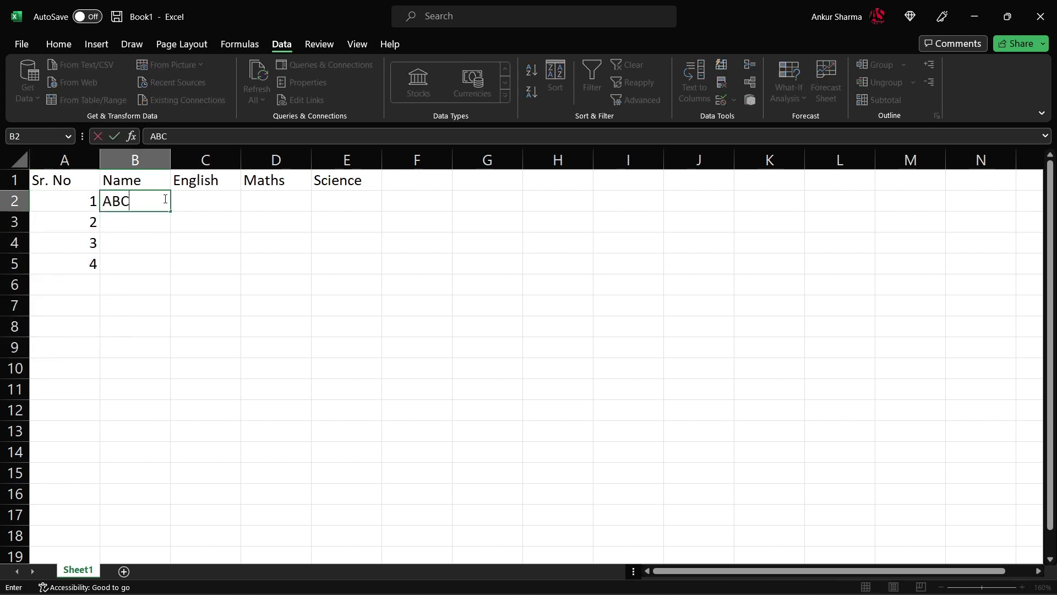
{"action": "left_click", "coordinate": [150, 221]}
{"action": "type", "text": "DE"}
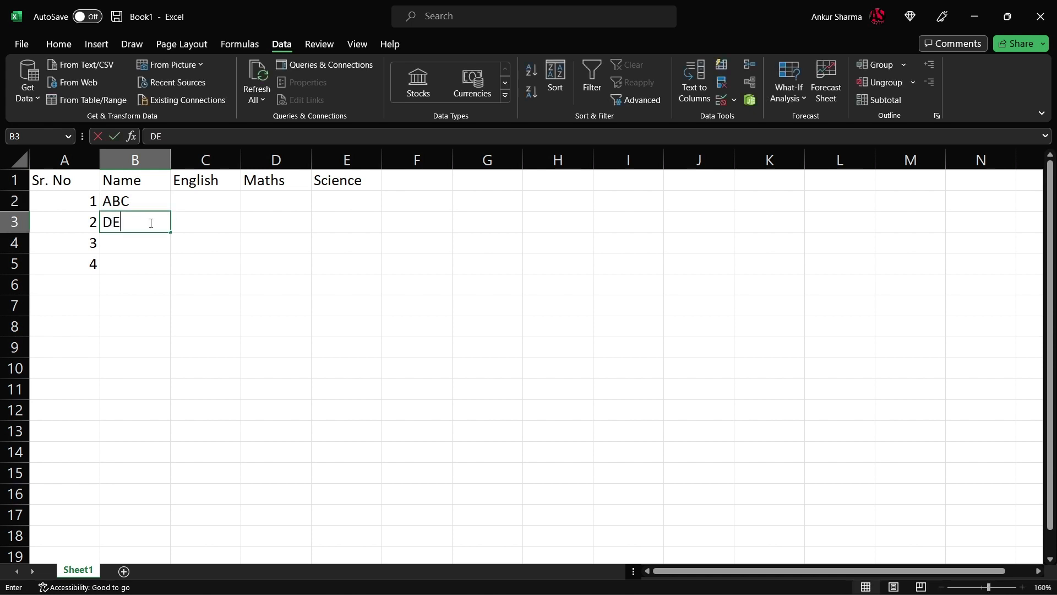
{"action": "type", "text": "F"}
{"action": "key", "text": "Return"}
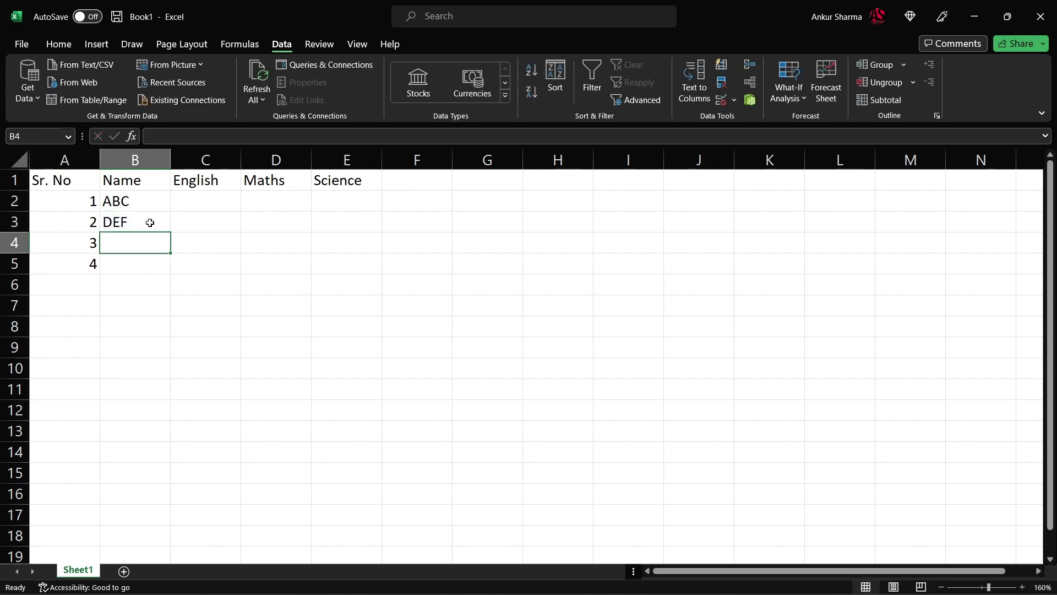
{"action": "type", "text": "GHI"}
{"action": "key", "text": "Return"}
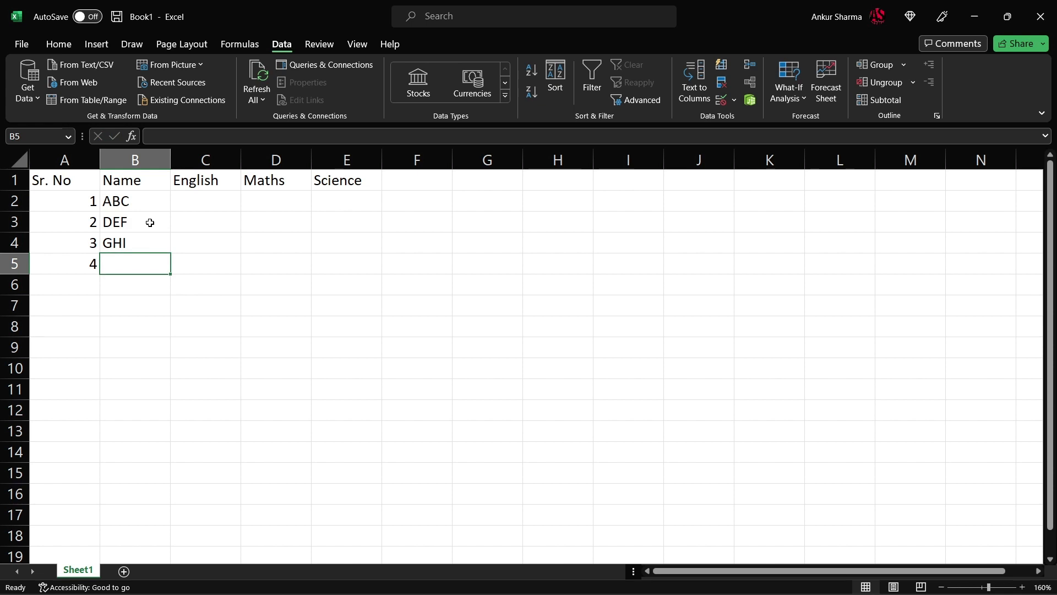
{"action": "type", "text": "XY"}
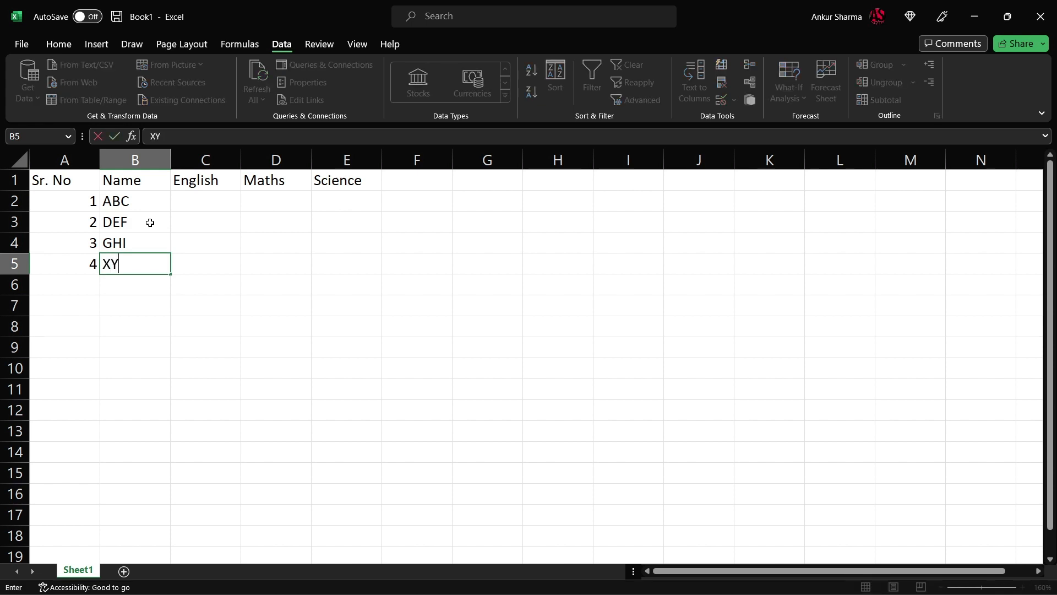
{"action": "type", "text": "Z"}
Enter the English marks 78, 56, 78 and 58 in cells C2 to C5
{"action": "key", "text": "Up"}
{"action": "key", "text": "Up"}
{"action": "key", "text": "Up"}
{"action": "key", "text": "Right"}
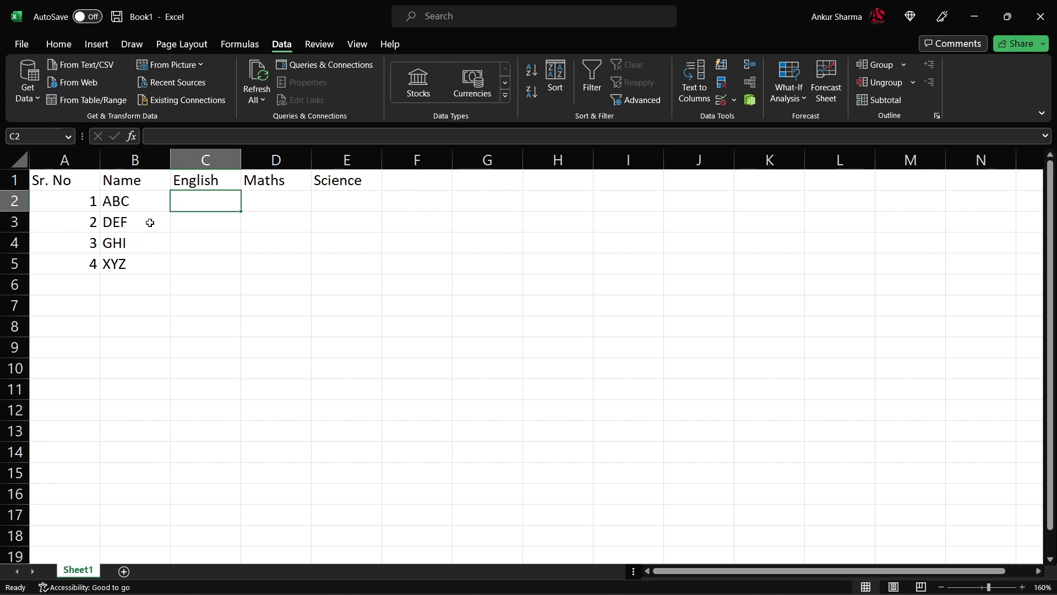
{"action": "type", "text": "78"}
{"action": "key", "text": "Return"}
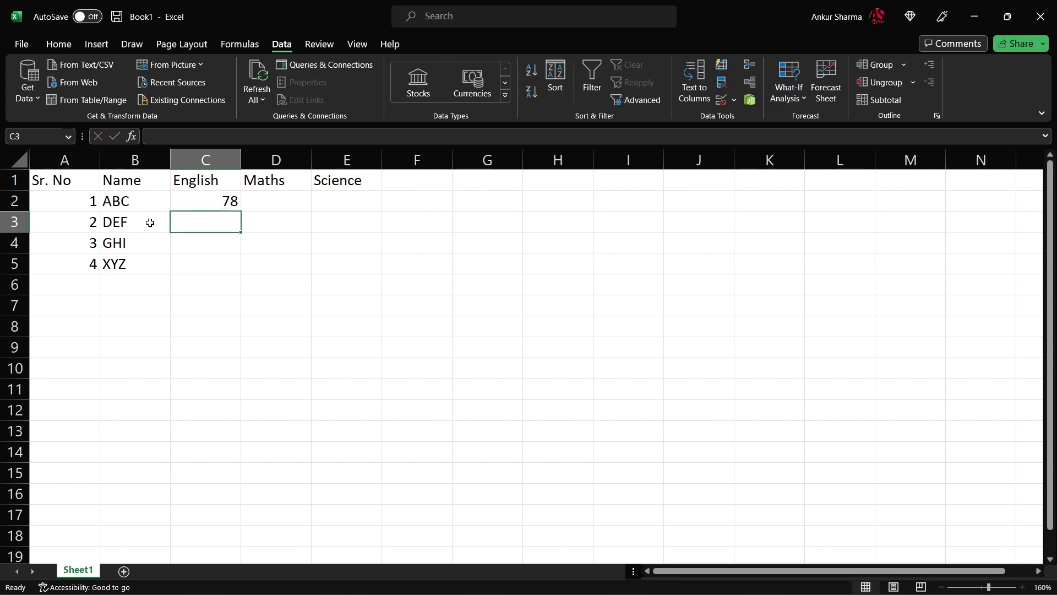
{"action": "type", "text": "56"}
{"action": "key", "text": "Return"}
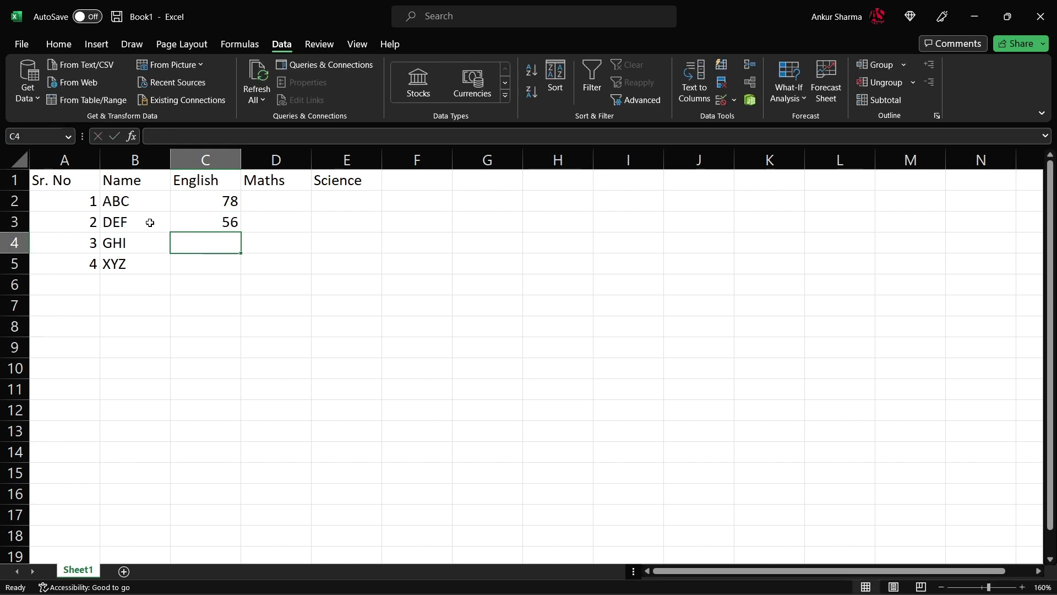
{"action": "type", "text": "78"}
{"action": "key", "text": "Return"}
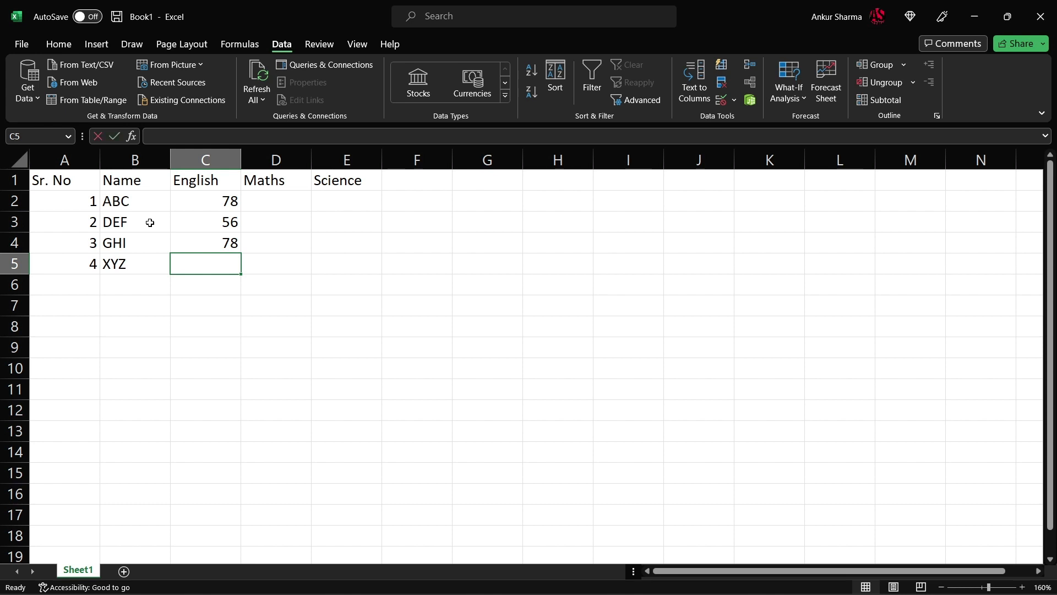
{"action": "type", "text": "56"}
{"action": "key", "text": "BackSpace"}
{"action": "type", "text": "8"}
Enter the Maths marks 67, 78, 98 and 89 in cells D2 to D5
{"action": "key", "text": "Up"}
{"action": "key", "text": "Up"}
{"action": "key", "text": "Up"}
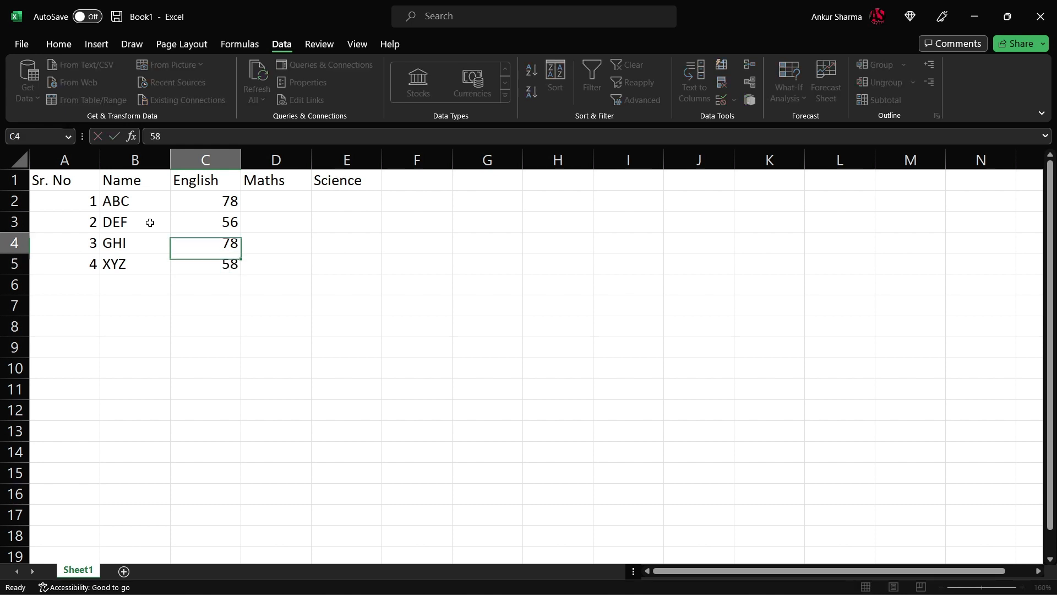
{"action": "key", "text": "Right"}
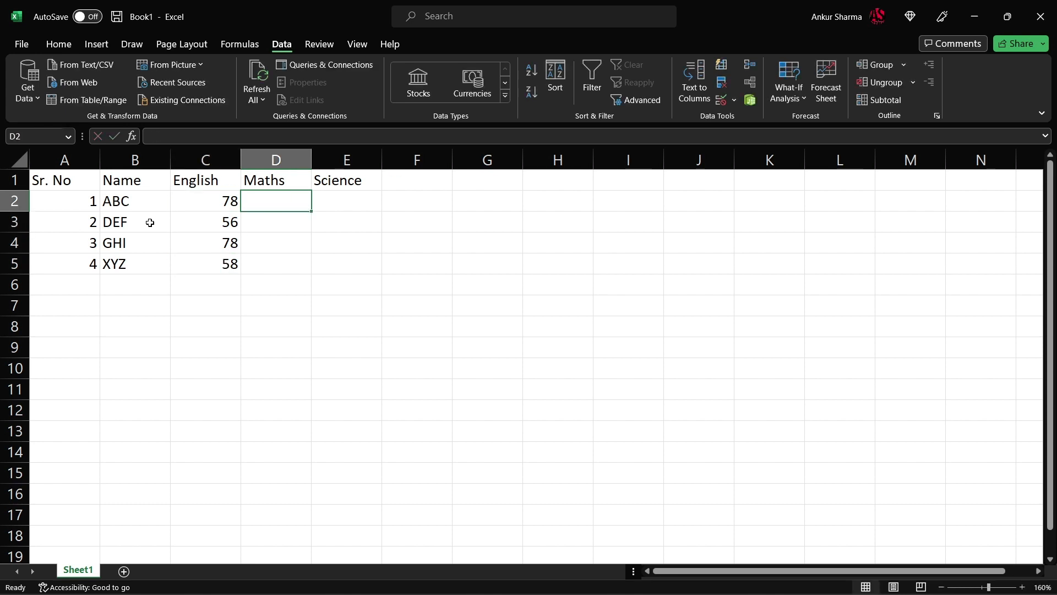
{"action": "type", "text": "67"}
{"action": "key", "text": "Return"}
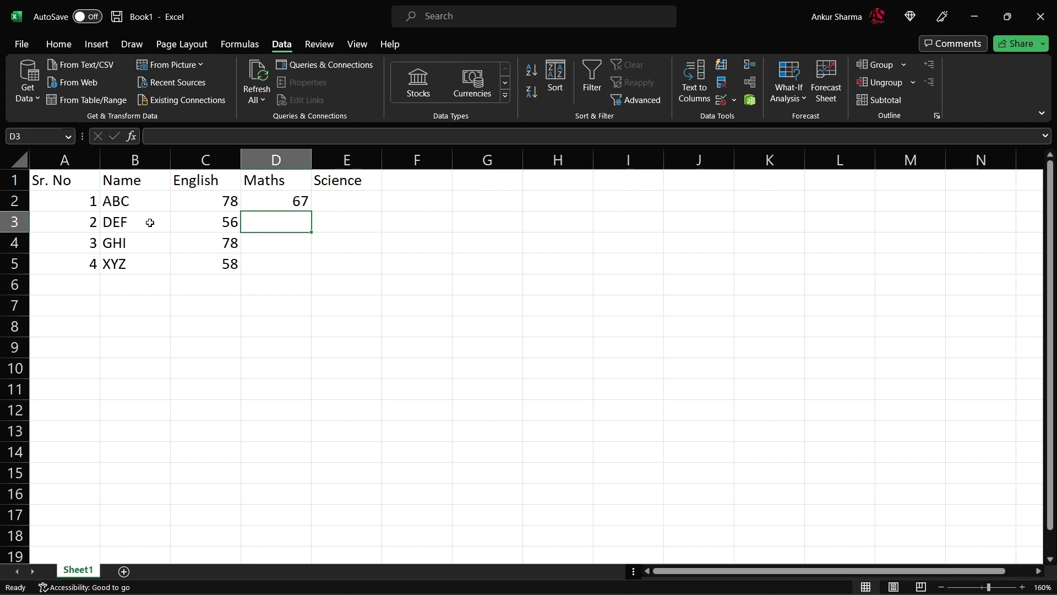
{"action": "type", "text": "78"}
{"action": "key", "text": "Return"}
{"action": "type", "text": "9"}
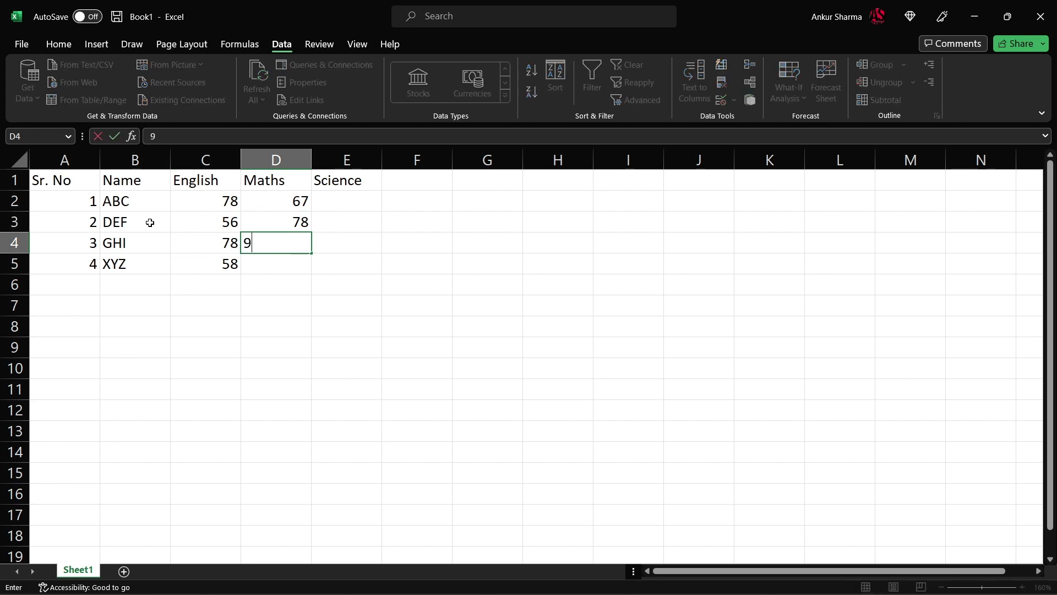
{"action": "type", "text": "8"}
{"action": "key", "text": "Return"}
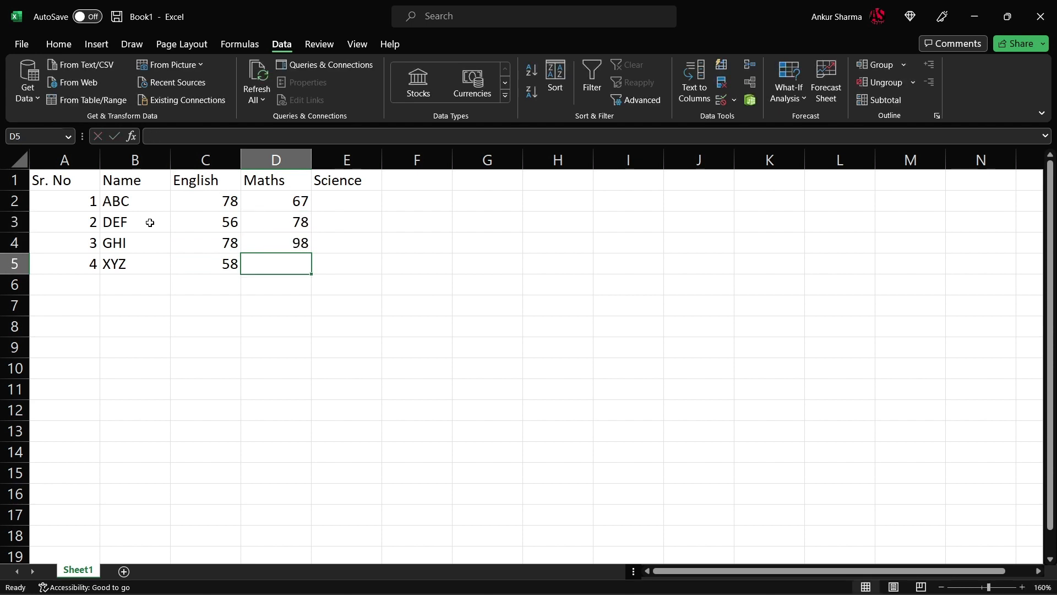
{"action": "type", "text": "89"}
Enter the Science marks 87, 59, 69 and 78 in cells E2 to E5
{"action": "key", "text": "Up"}
{"action": "key", "text": "Up"}
{"action": "key", "text": "Up"}
{"action": "key", "text": "Right"}
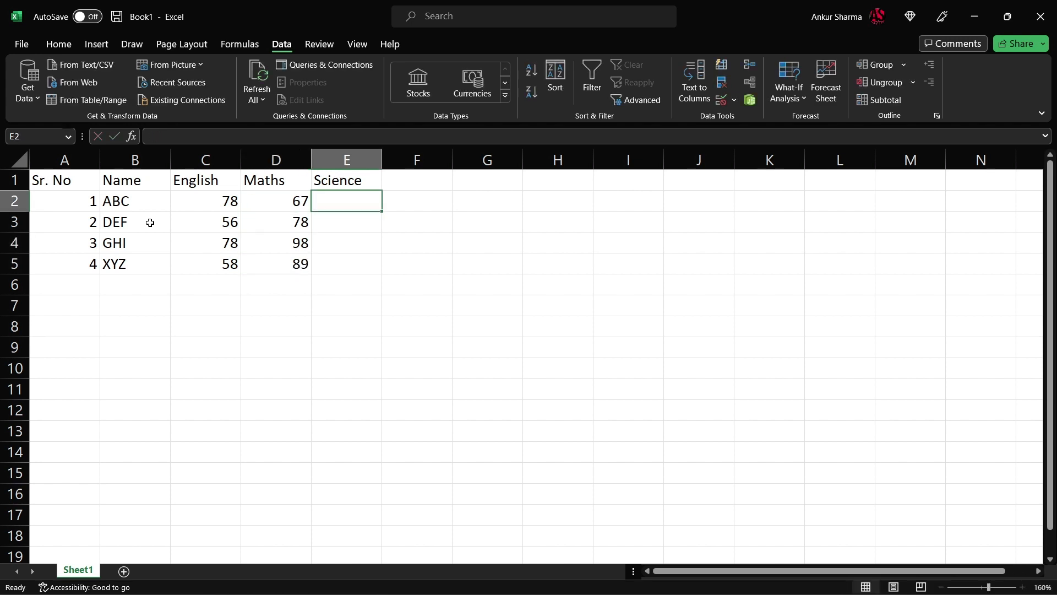
{"action": "type", "text": "87"}
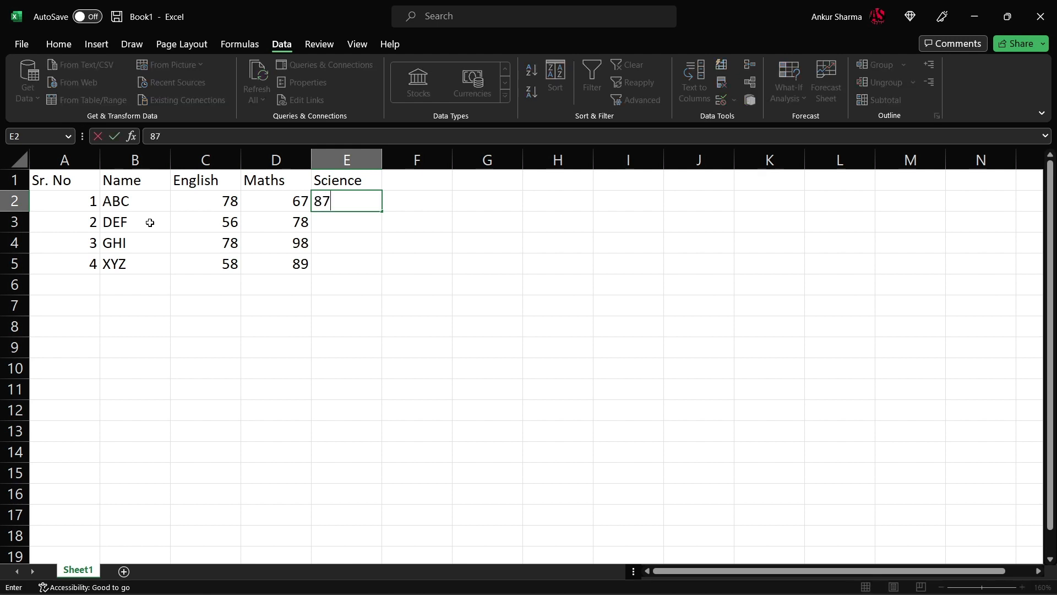
{"action": "key", "text": "Return"}
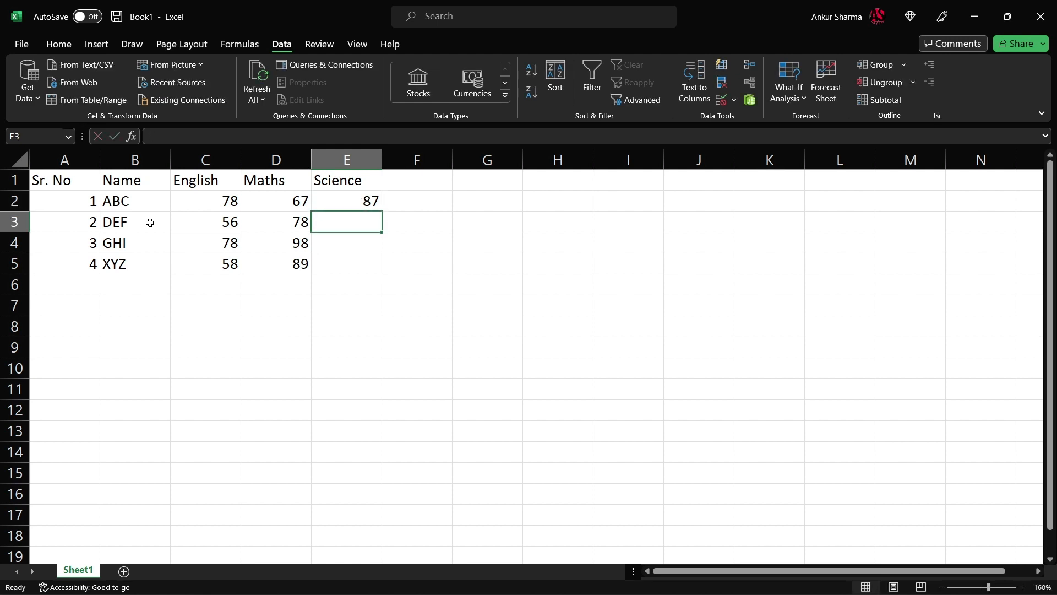
{"action": "type", "text": "59"}
{"action": "key", "text": "Return"}
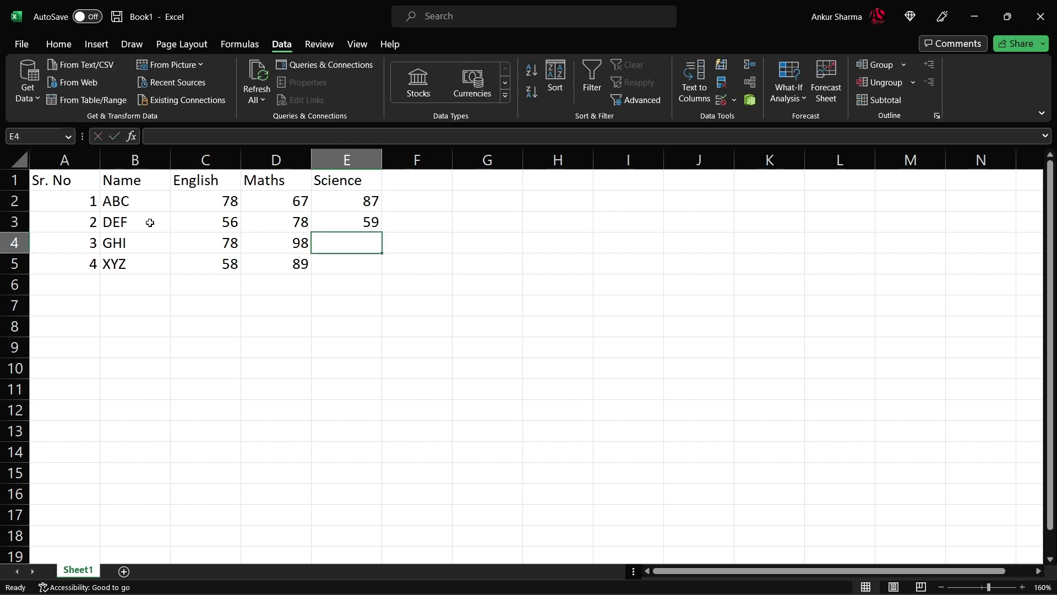
{"action": "type", "text": "69"}
{"action": "key", "text": "Return"}
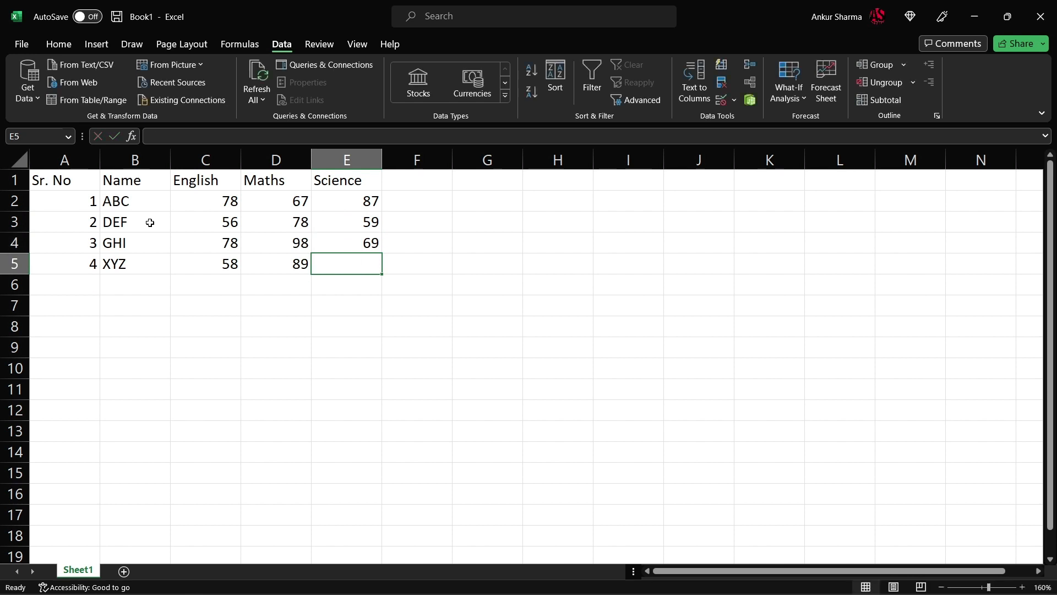
{"action": "type", "text": "78"}
{"action": "key", "text": "Return"}
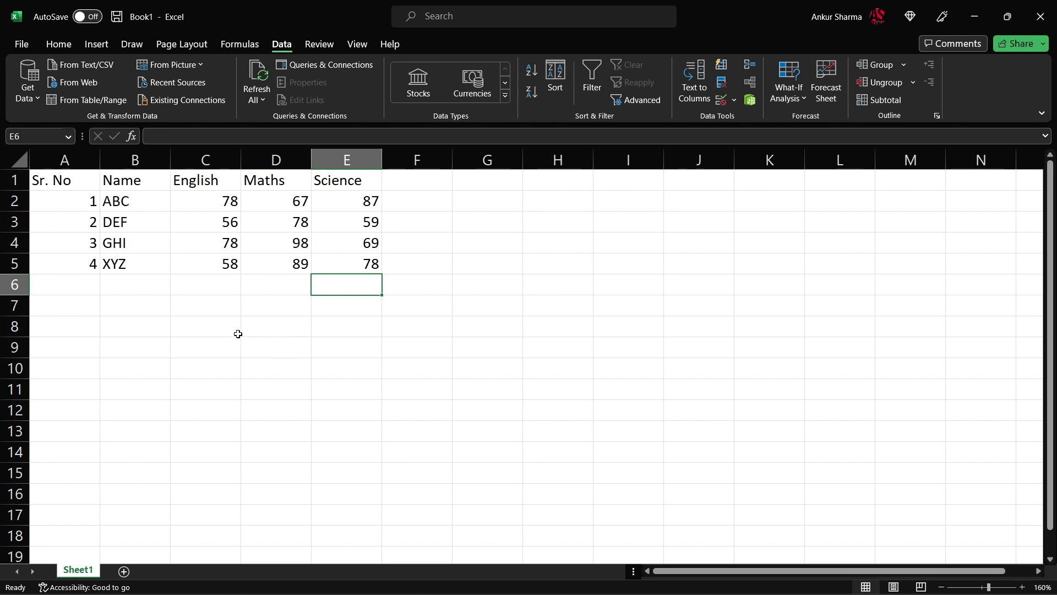
Change the name in B4 to ABC and the name in B2 to PQR
{"action": "left_click", "coordinate": [134, 226]}
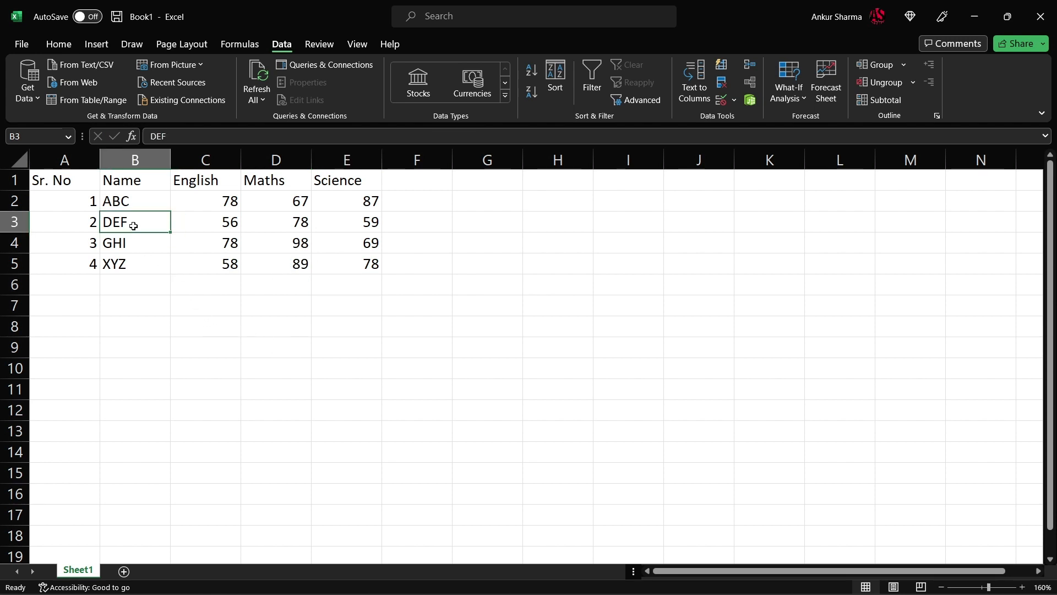
{"action": "left_click", "coordinate": [131, 248]}
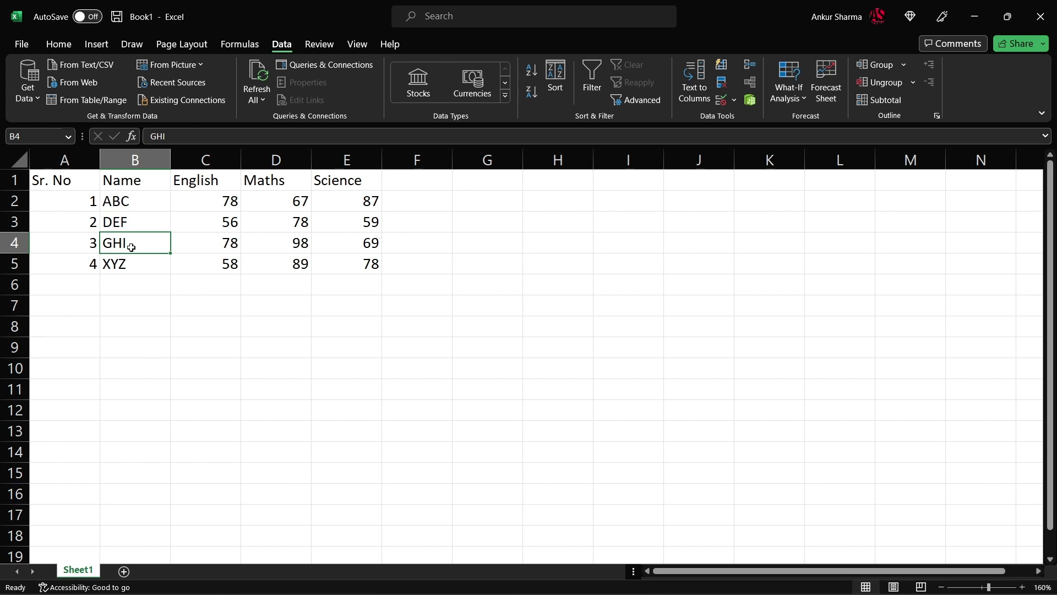
{"action": "type", "text": "ABC"}
{"action": "key", "text": "Up"}
{"action": "key", "text": "Up"}
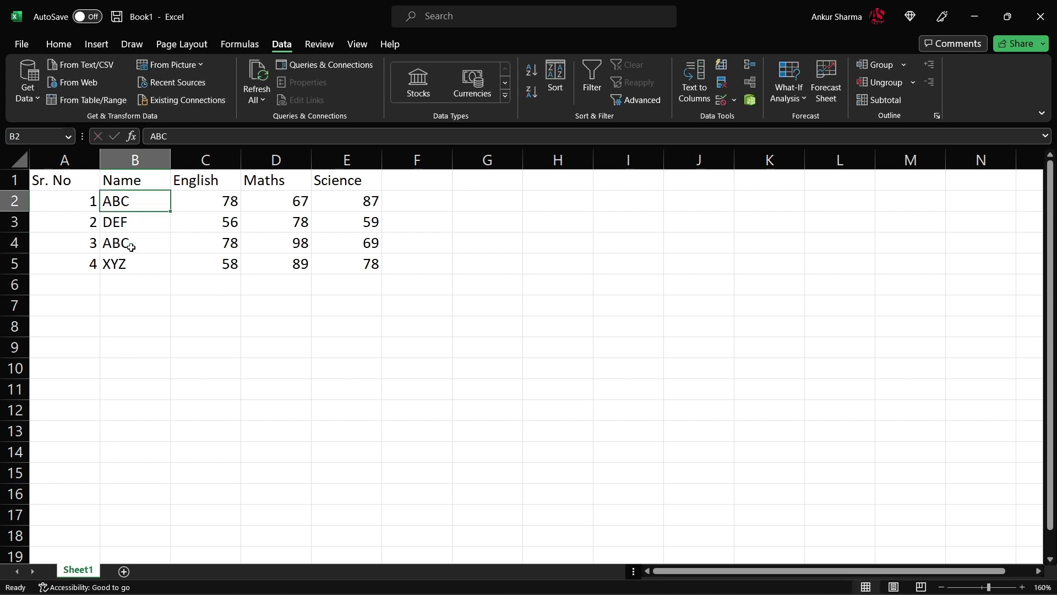
{"action": "type", "text": "PQR"}
{"action": "left_click", "coordinate": [167, 342]}
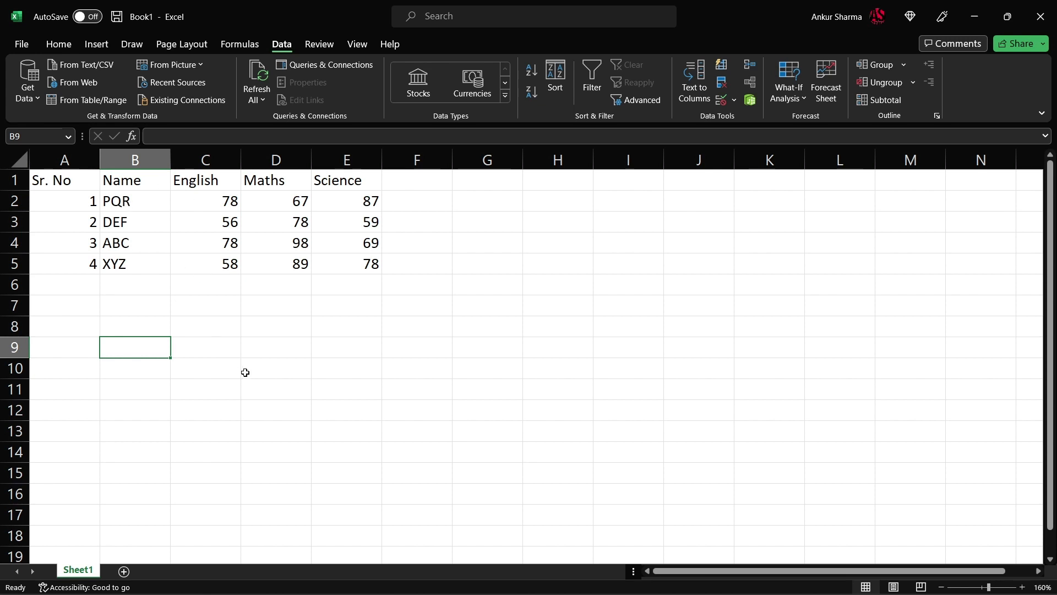
{"action": "left_click", "coordinate": [148, 153]}
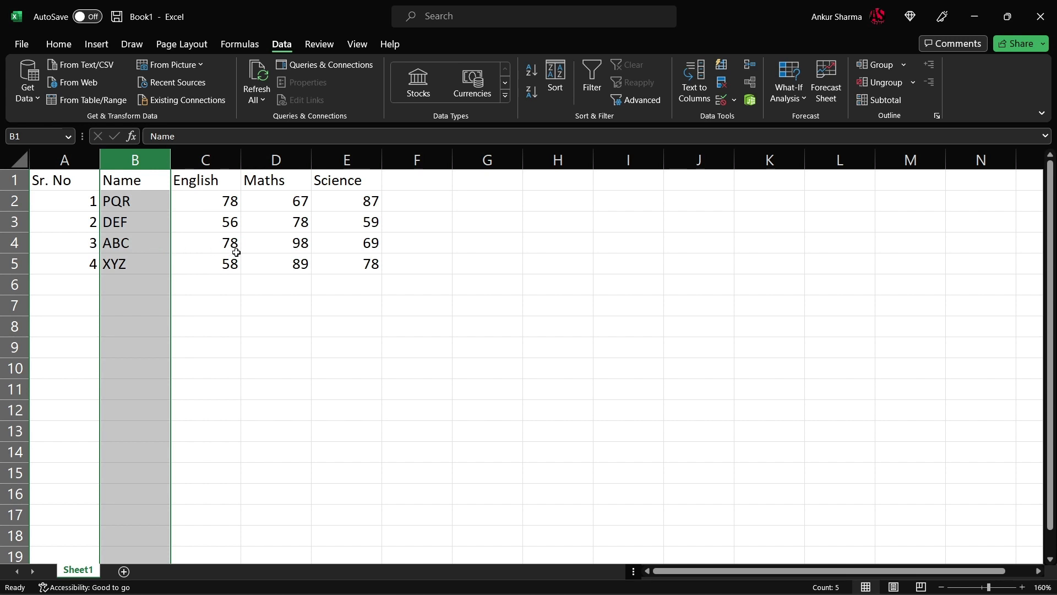
{"action": "left_click", "coordinate": [302, 245]}
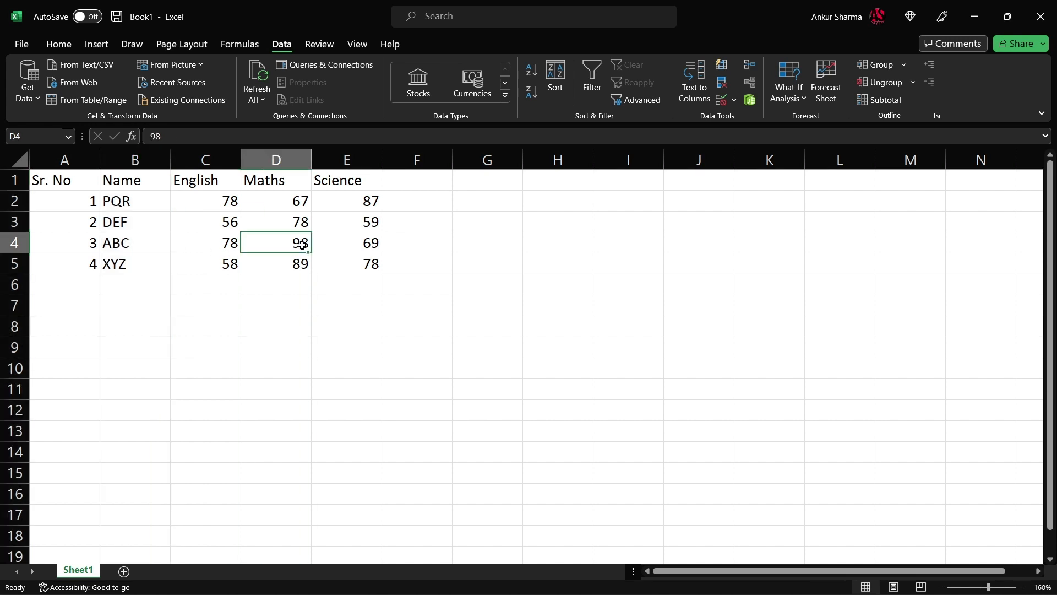
{"action": "left_click", "coordinate": [301, 202]}
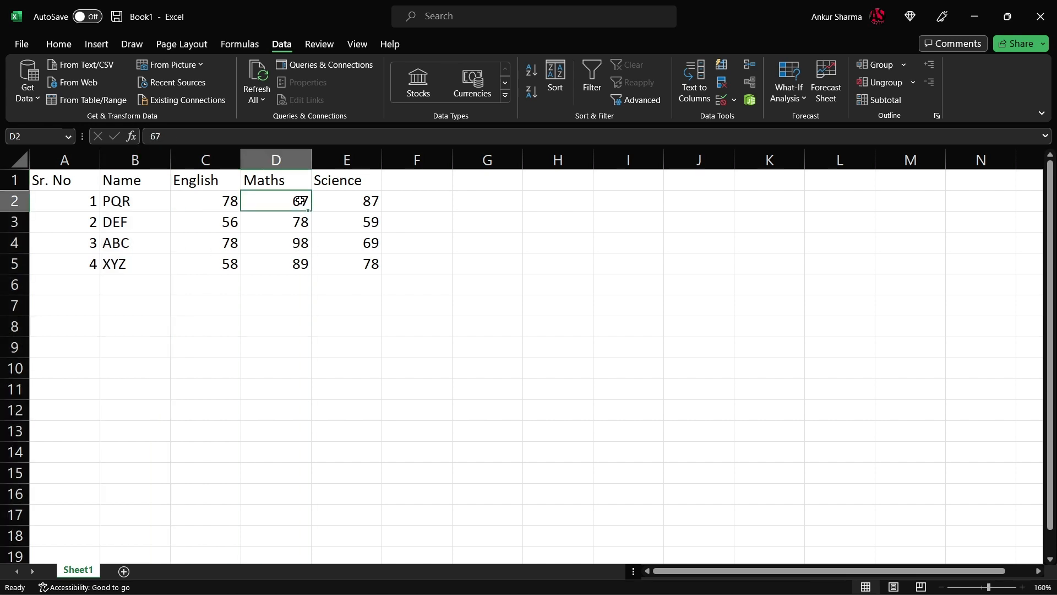
{"action": "left_click", "coordinate": [133, 242]}
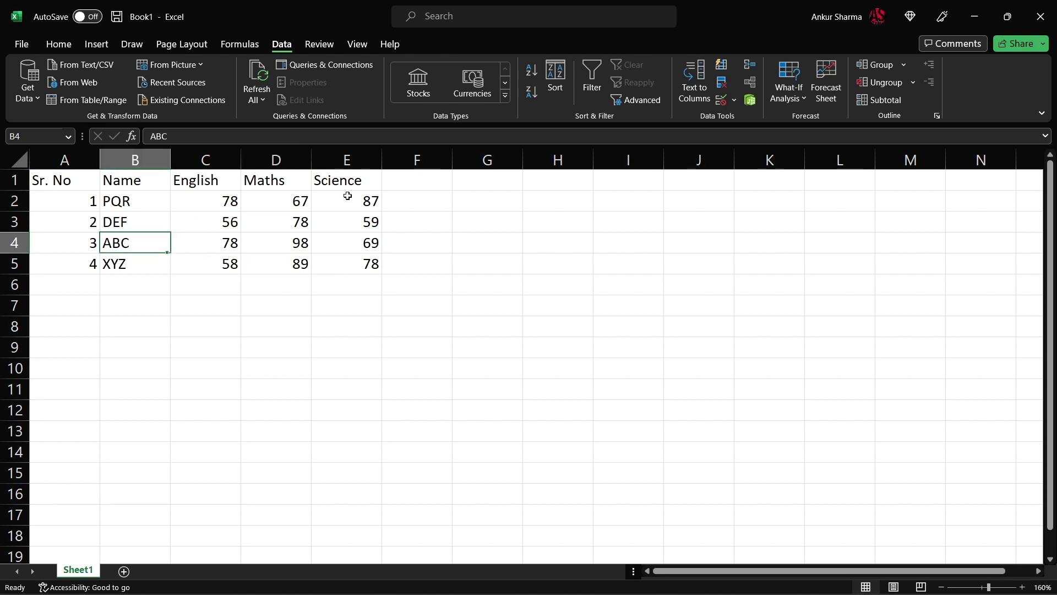
Sort the table by the Name column from A to Z, expanding the selection to include the adjacent columns
{"action": "left_click", "coordinate": [142, 149]}
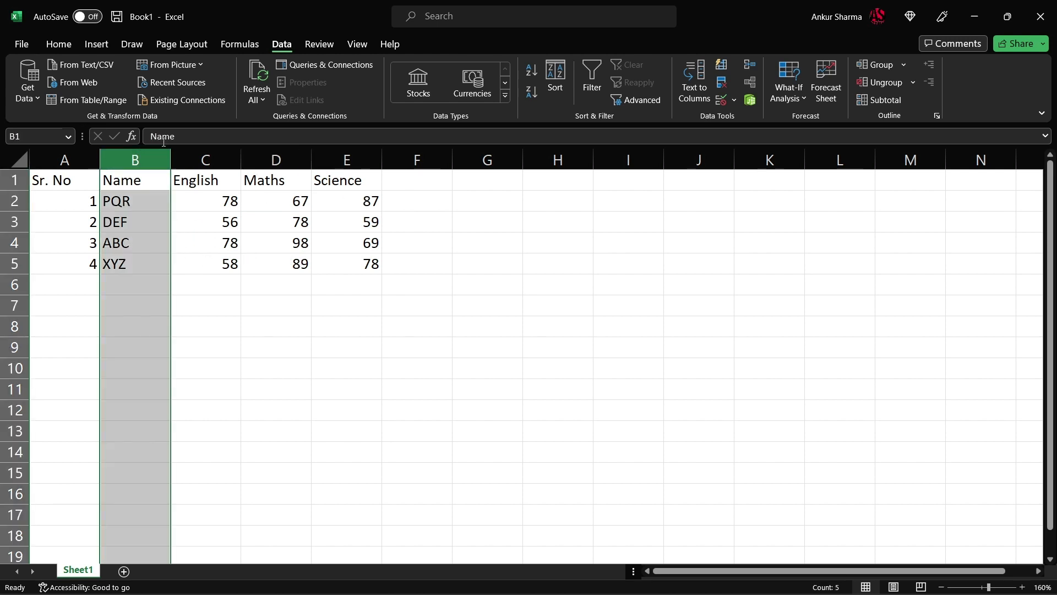
{"action": "left_click", "coordinate": [532, 73]}
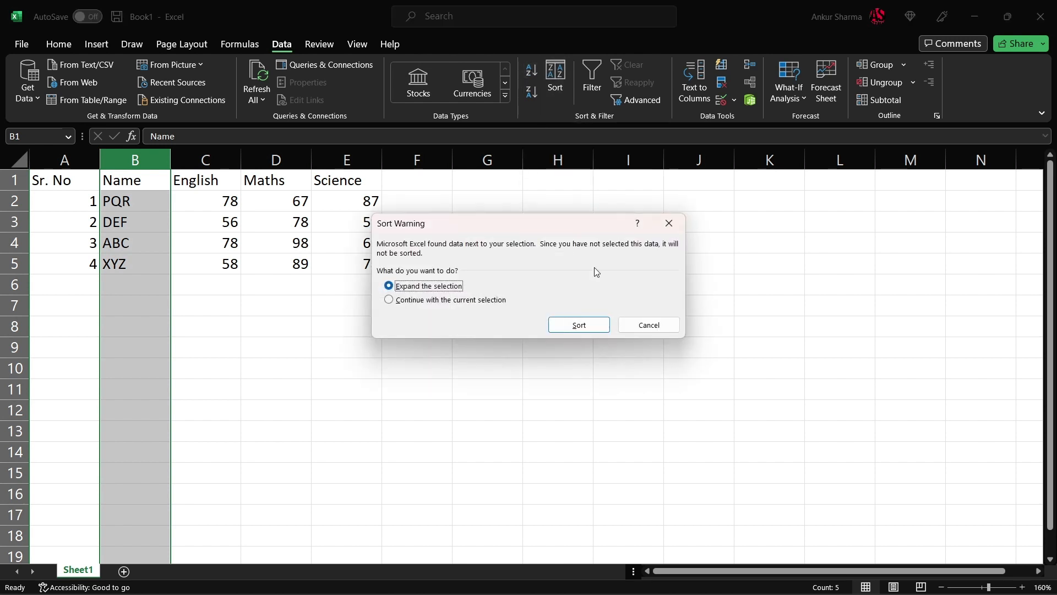
{"action": "left_click", "coordinate": [595, 325]}
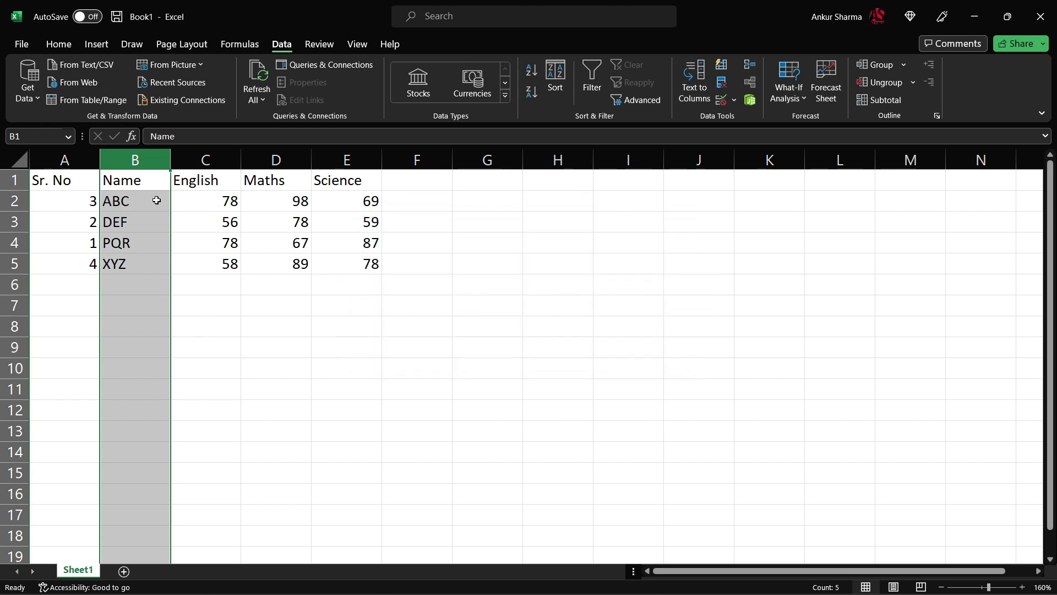
Examine the rows for ABC, PQR, DEF and XYZ to check that each student's marks moved with the name
{"action": "left_click_drag", "start_coordinate": [156, 200], "coordinate": [366, 200]}
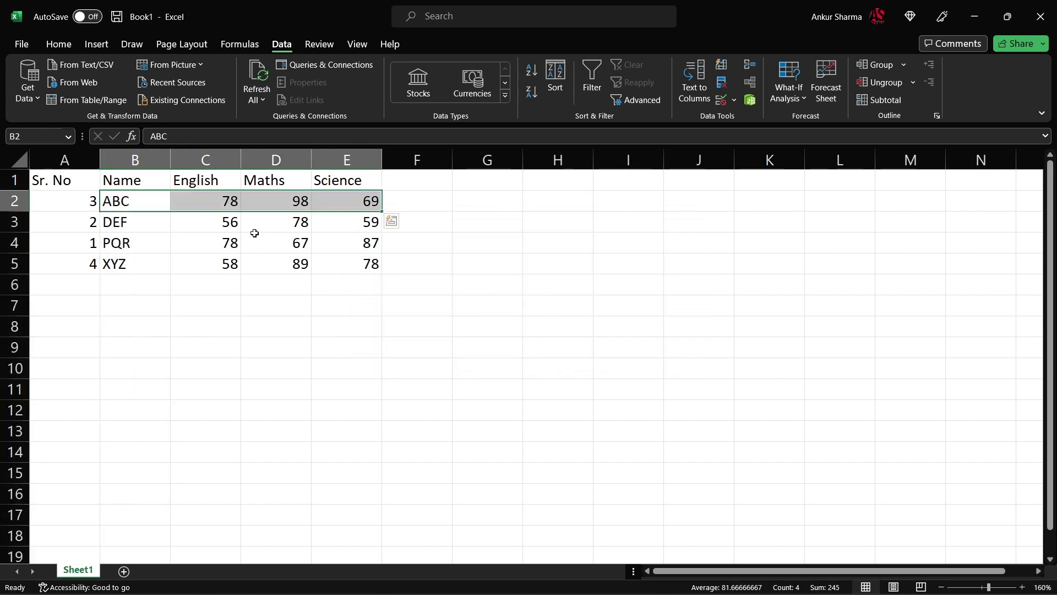
{"action": "left_click_drag", "start_coordinate": [153, 245], "coordinate": [379, 250]}
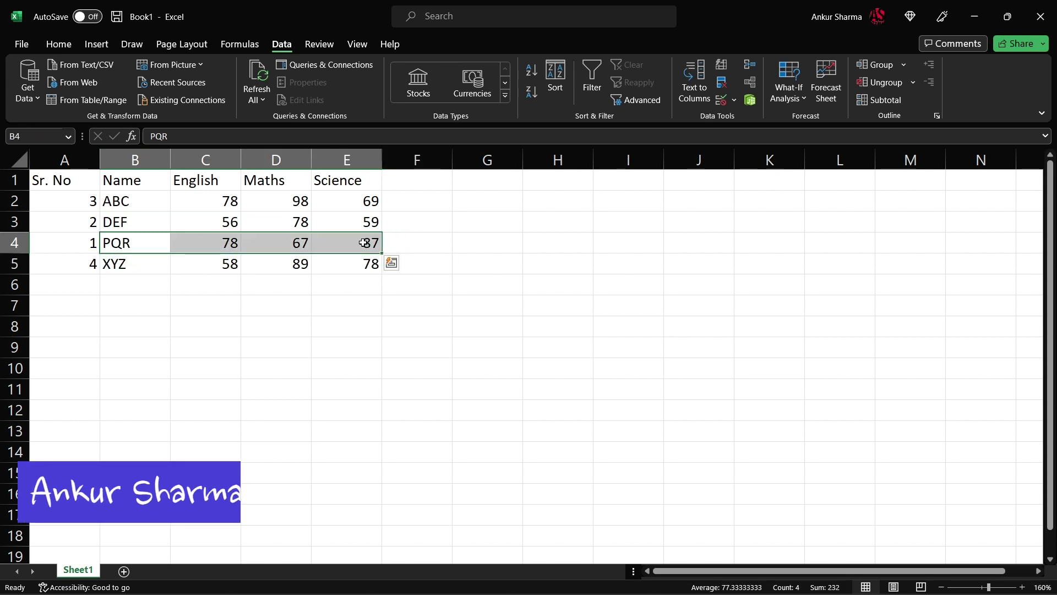
{"action": "left_click", "coordinate": [161, 220]}
{"action": "left_click_drag", "start_coordinate": [161, 220], "coordinate": [348, 226]}
{"action": "left_click_drag", "start_coordinate": [157, 264], "coordinate": [351, 265]}
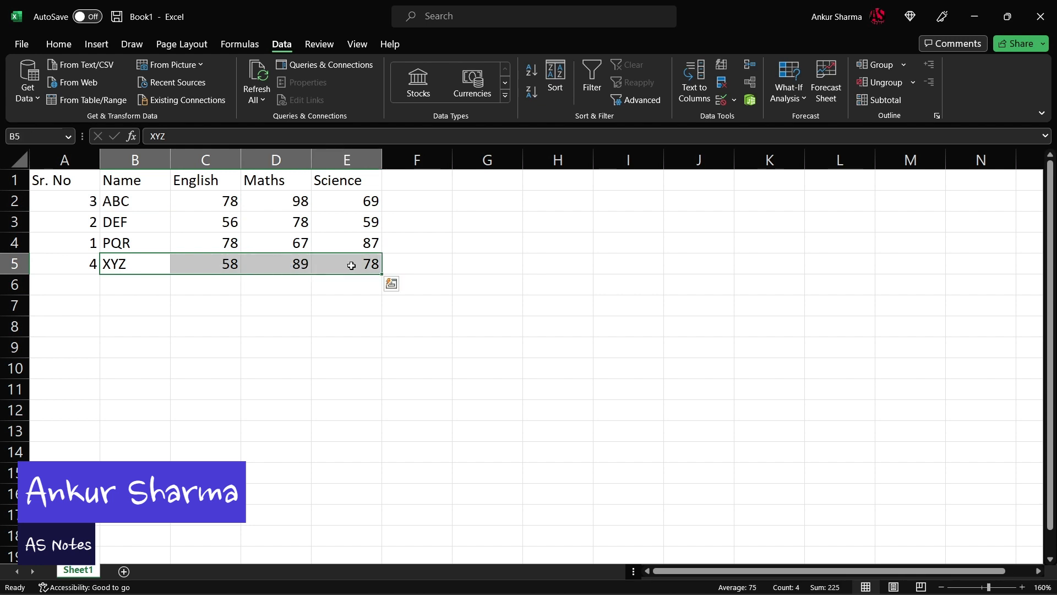
{"action": "left_click", "coordinate": [557, 79]}
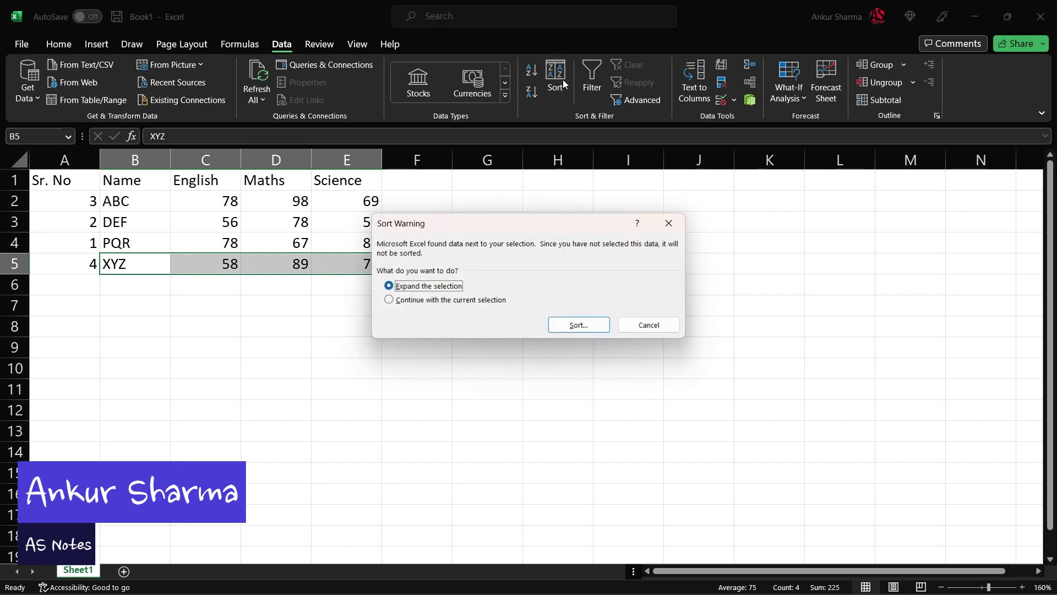
{"action": "left_click", "coordinate": [681, 226]}
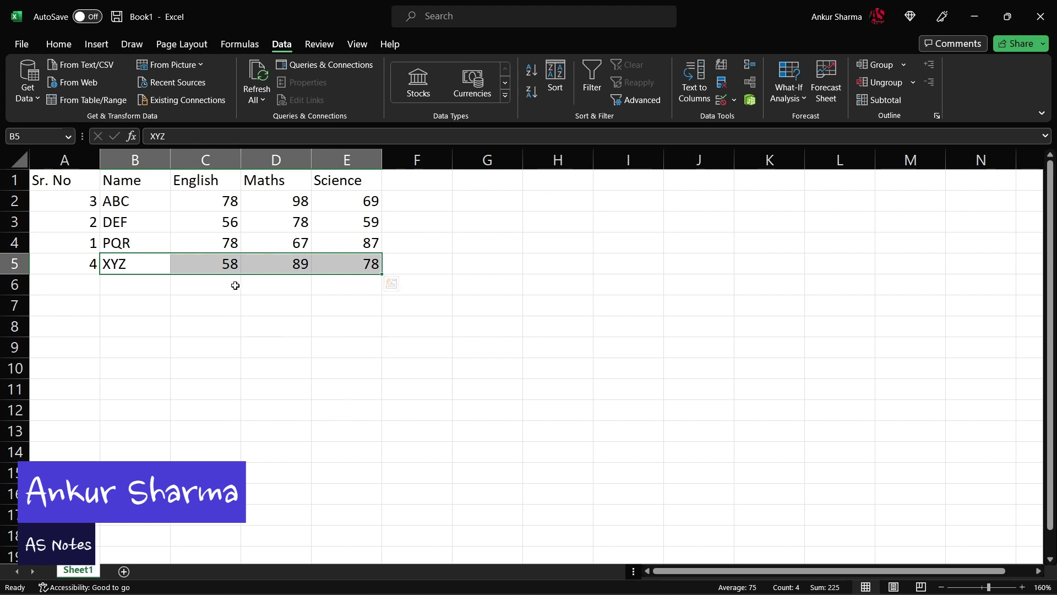
{"action": "left_click", "coordinate": [312, 352]}
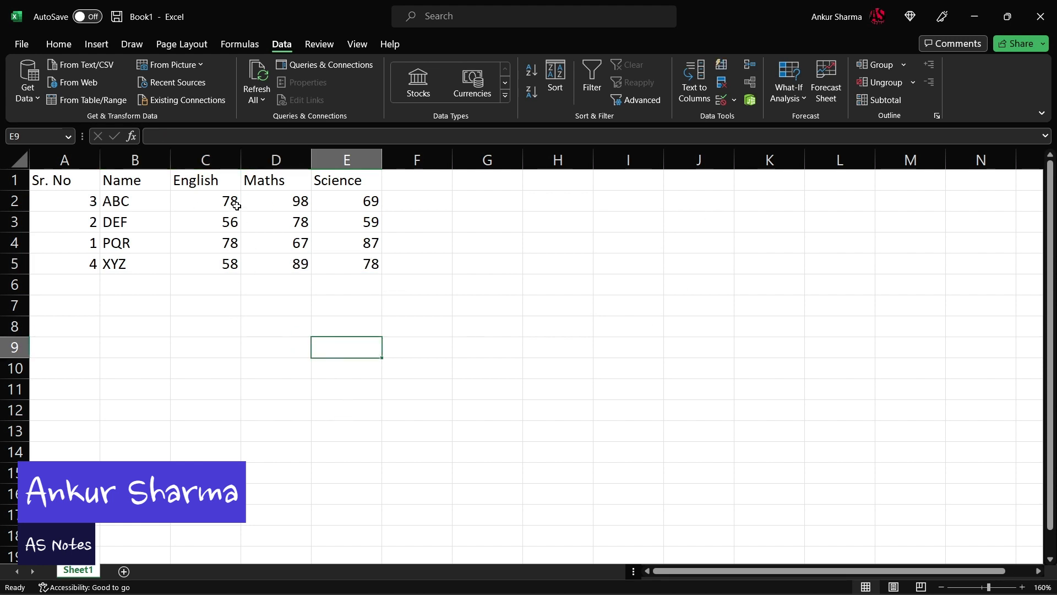
Apply a filter to the English column and switch it to the Maths column instead
{"action": "left_click", "coordinate": [210, 152]}
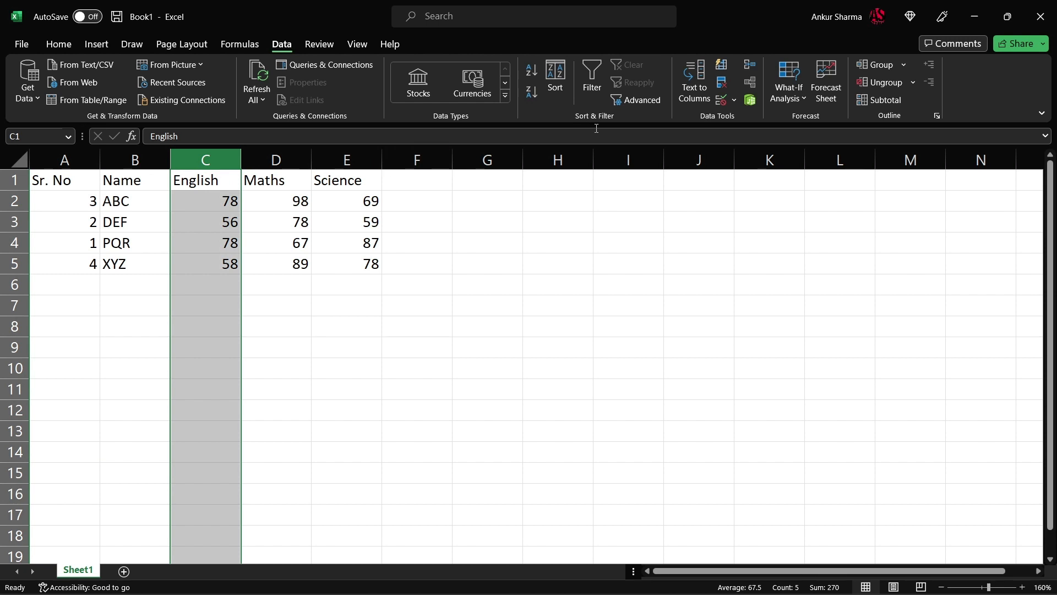
{"action": "left_click", "coordinate": [594, 74]}
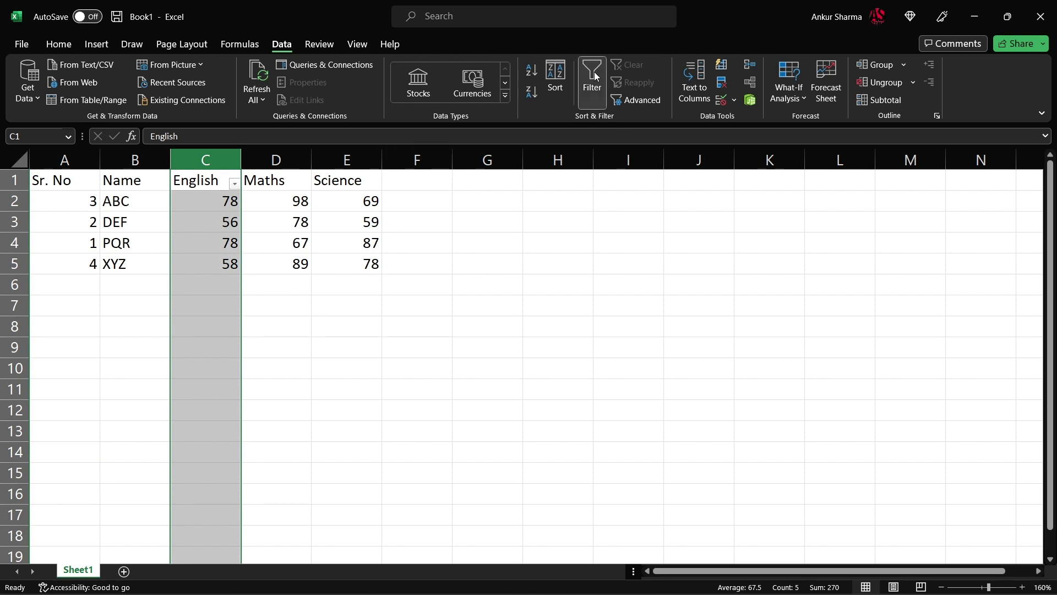
{"action": "left_click", "coordinate": [297, 159]}
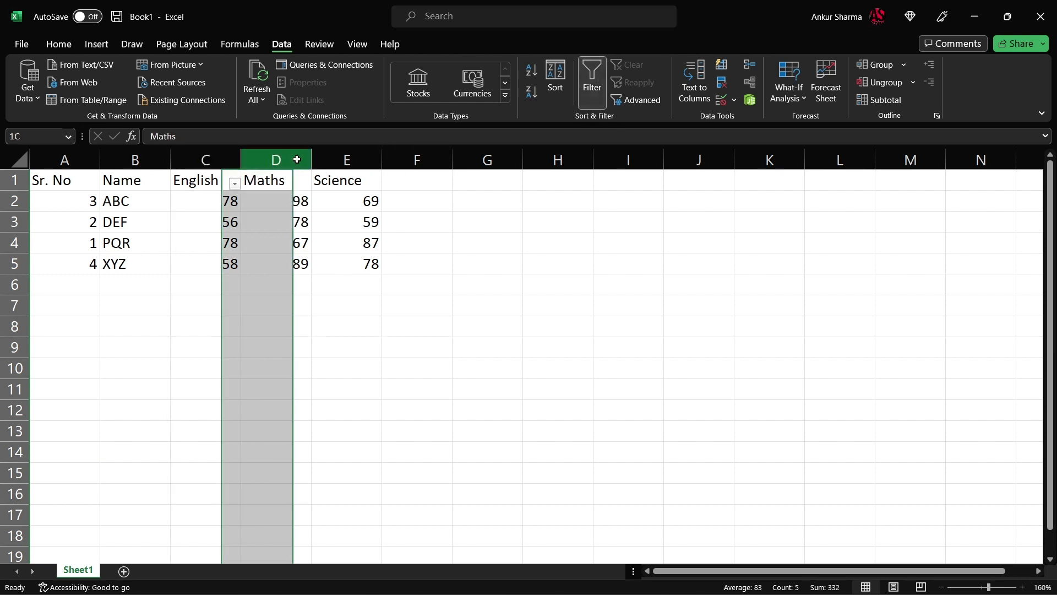
{"action": "left_click", "coordinate": [593, 101]}
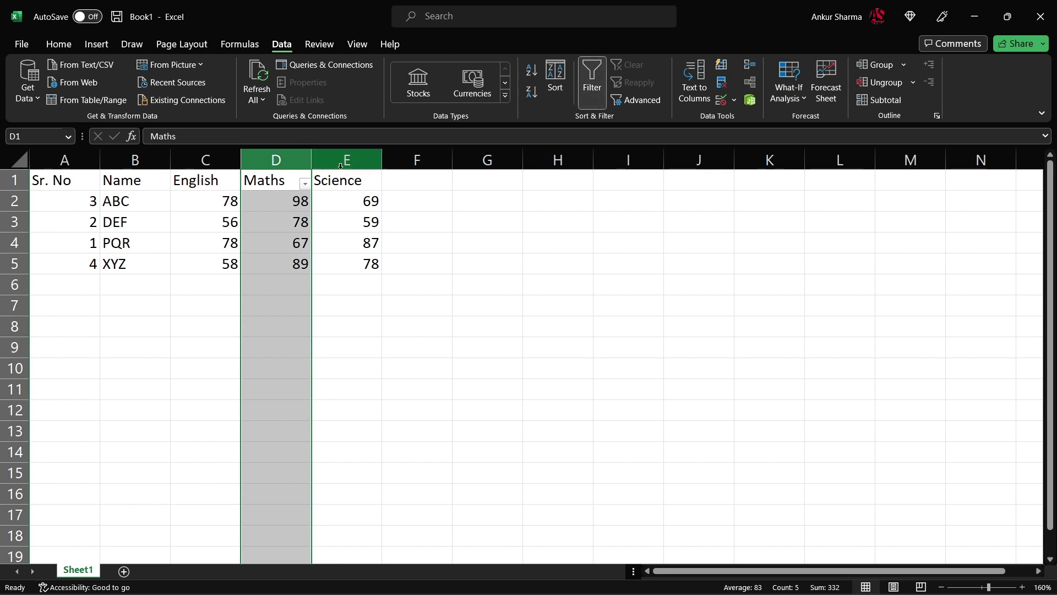
Remove the filter from the Maths column and apply it to the English column
{"action": "left_click", "coordinate": [205, 160]}
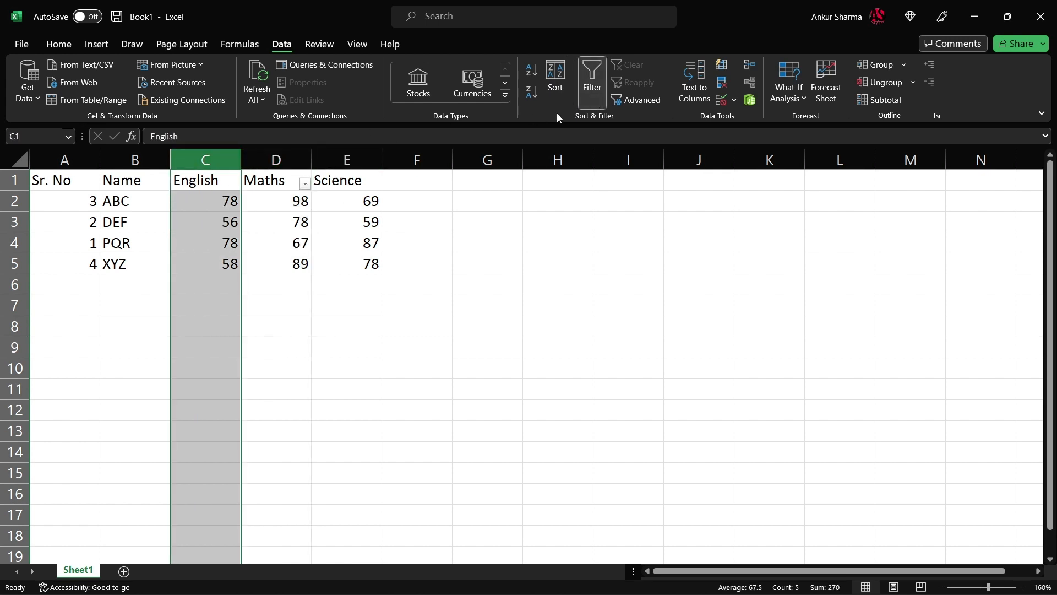
{"action": "left_click", "coordinate": [590, 95]}
{"action": "left_click", "coordinate": [590, 94]}
{"action": "left_click", "coordinate": [305, 394]}
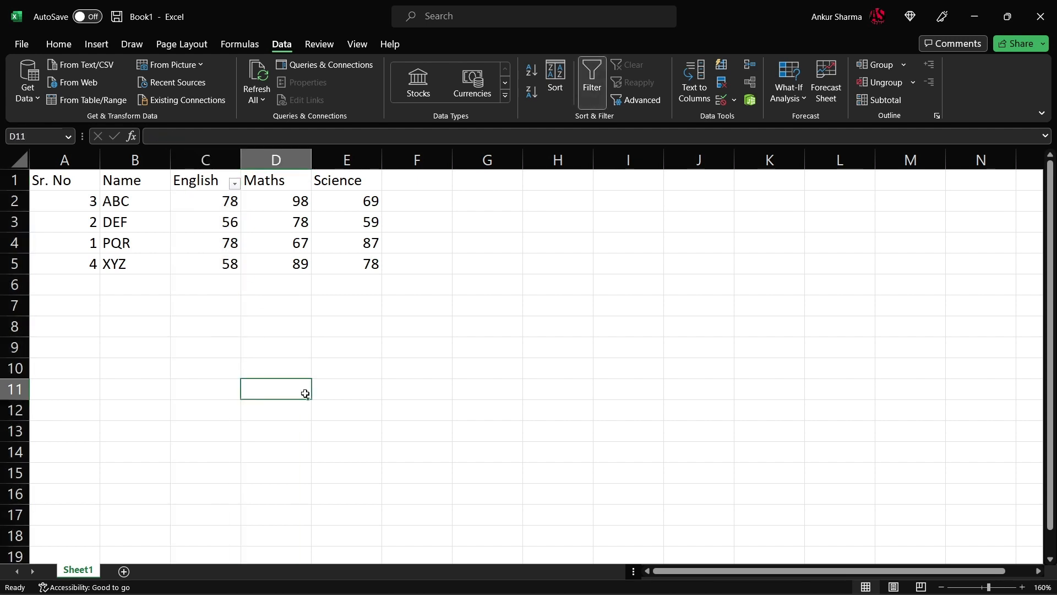
Sort the table by English marks from smallest to largest, expanding the selection to the neighbouring columns
{"action": "left_click", "coordinate": [234, 184]}
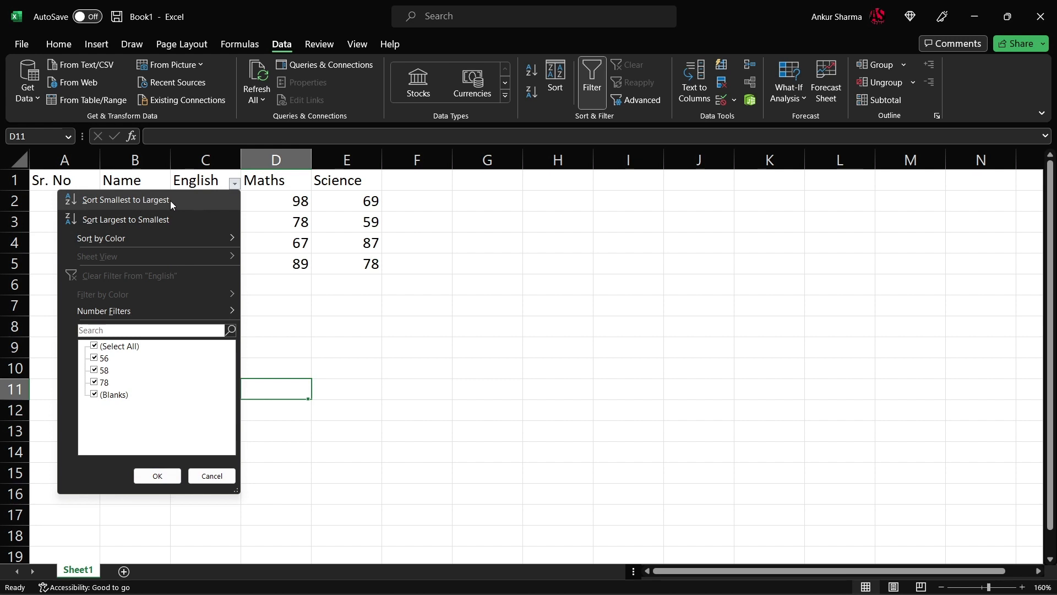
{"action": "left_click", "coordinate": [381, 336]}
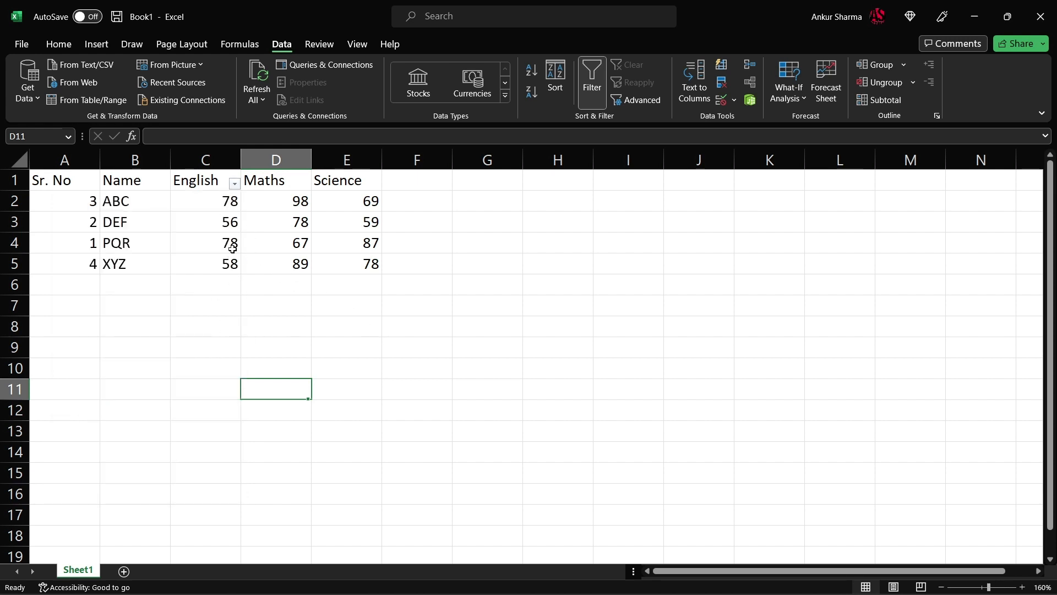
{"action": "left_click", "coordinate": [234, 184]}
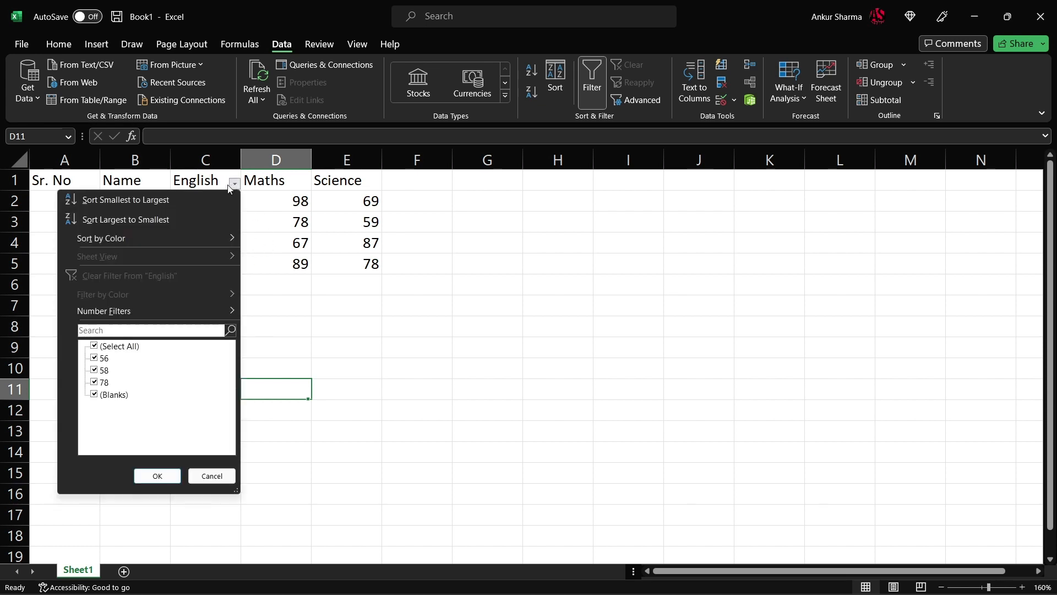
{"action": "left_click", "coordinate": [179, 201]}
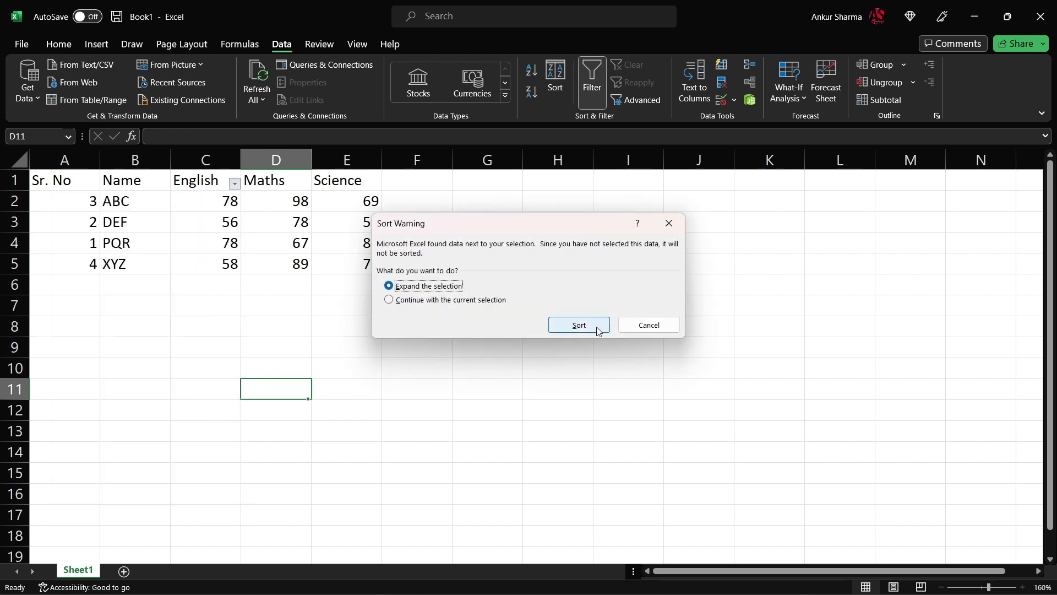
{"action": "left_click", "coordinate": [579, 325]}
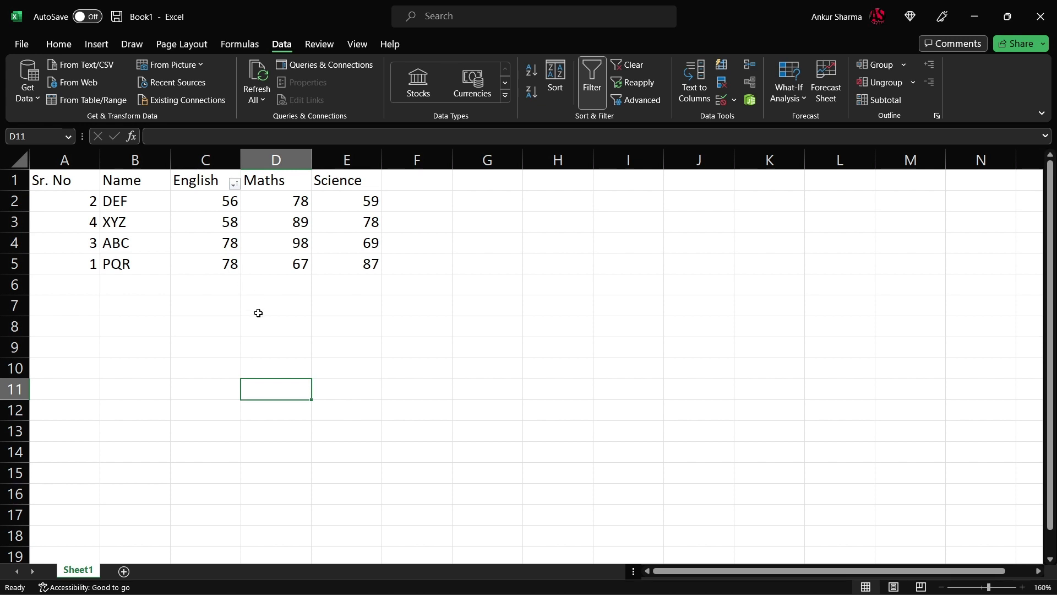
Replace the English-only filter with filters on all header columns from Sr. No to Science
{"action": "left_click", "coordinate": [303, 188]}
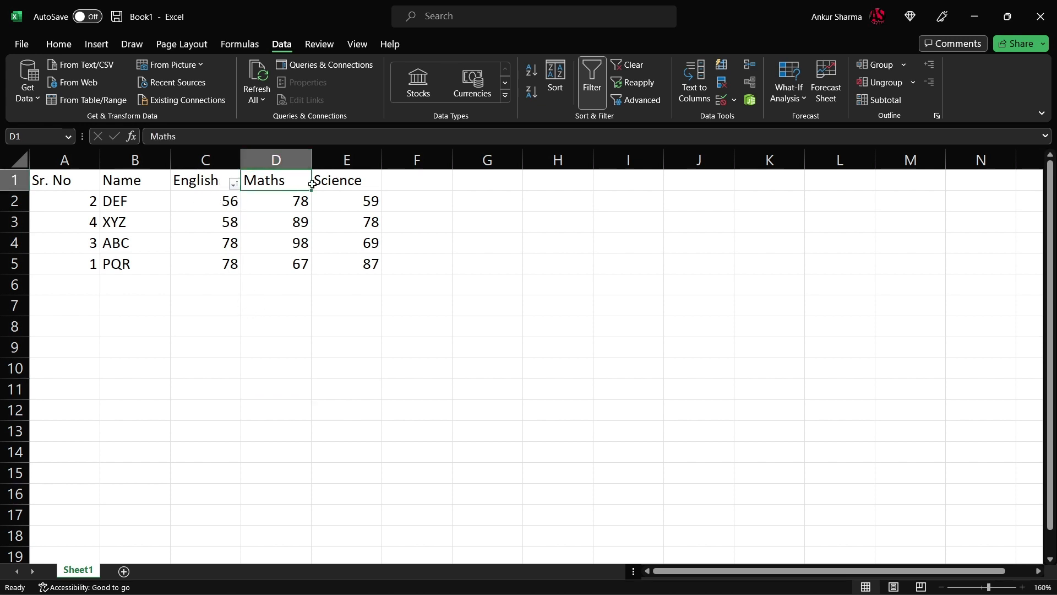
{"action": "left_click", "coordinate": [601, 83]}
{"action": "left_click", "coordinate": [600, 82]}
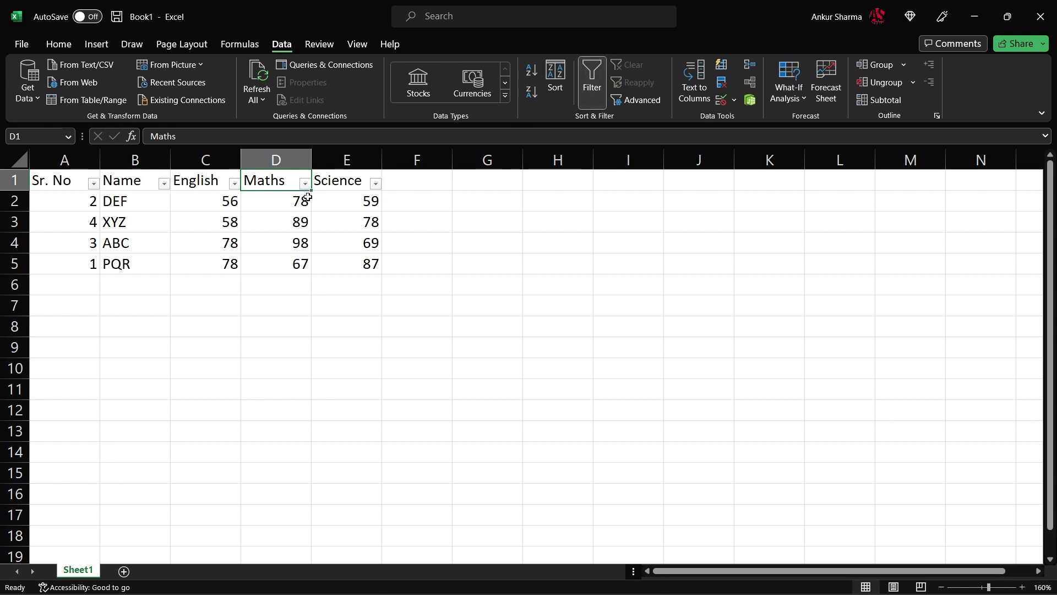
{"action": "left_click", "coordinate": [331, 328]}
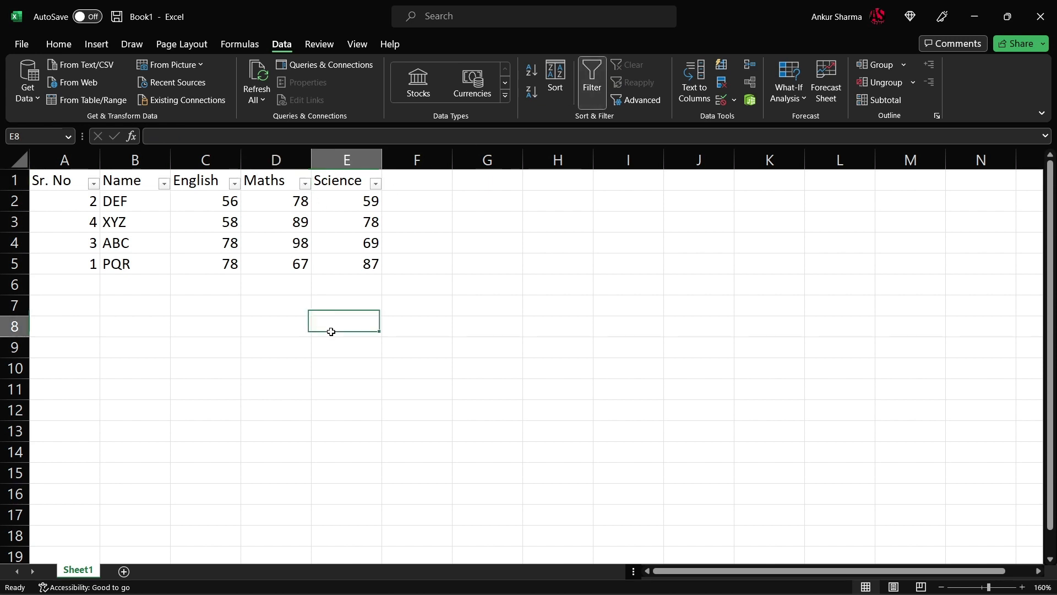
Sort the table by Maths marks from largest to smallest using the column's filter
{"action": "left_click", "coordinate": [305, 184]}
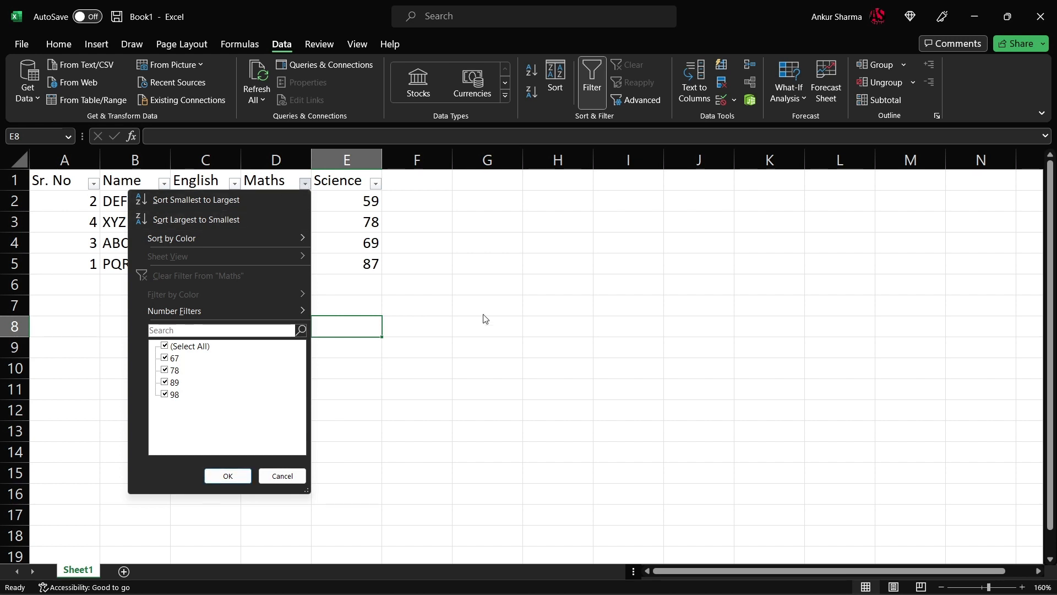
{"action": "left_click", "coordinate": [525, 367]}
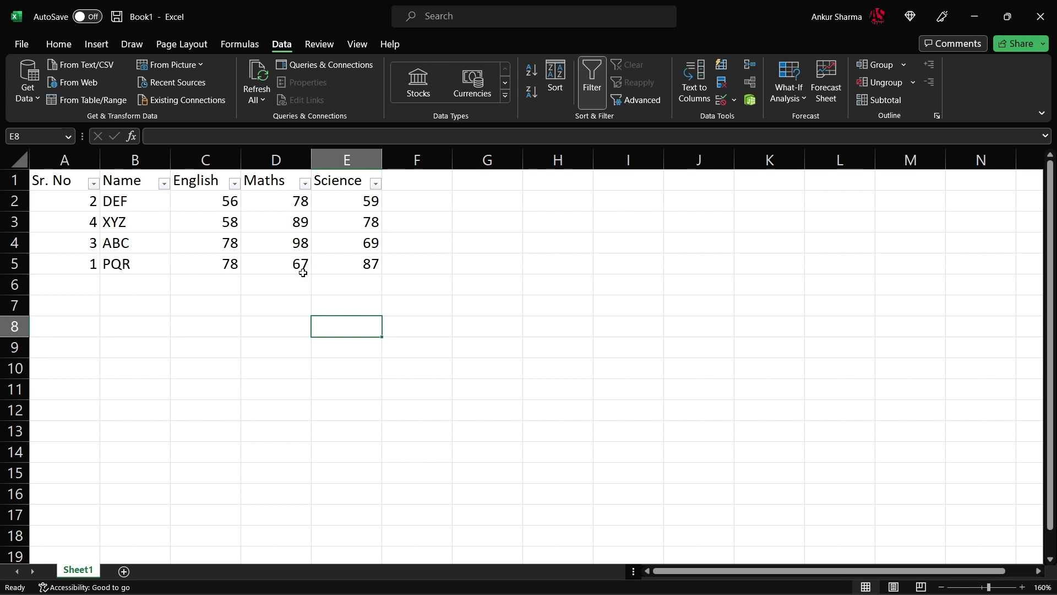
{"action": "left_click", "coordinate": [304, 183]}
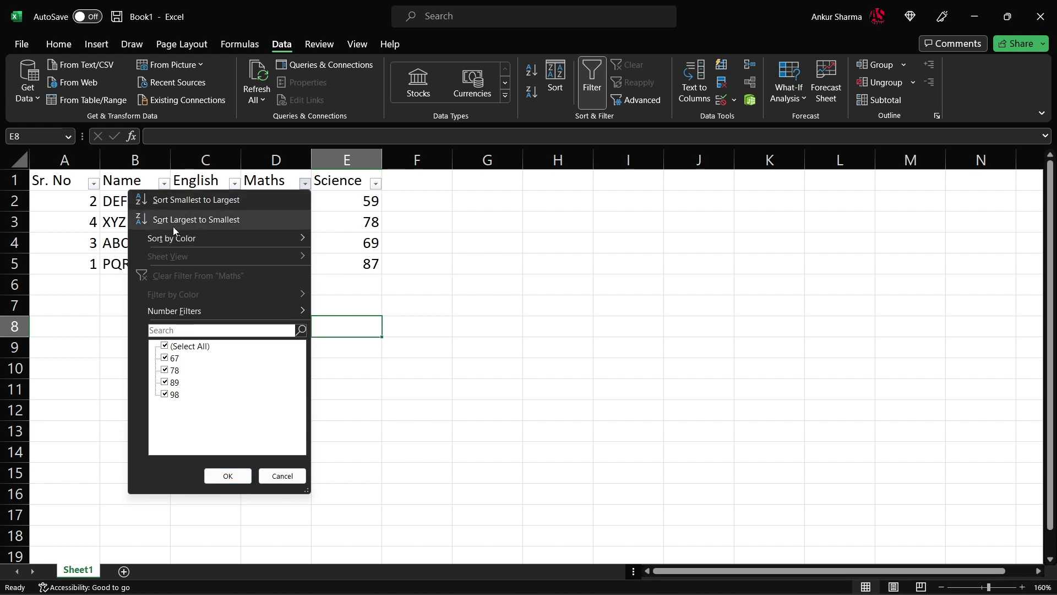
{"action": "left_click", "coordinate": [216, 222]}
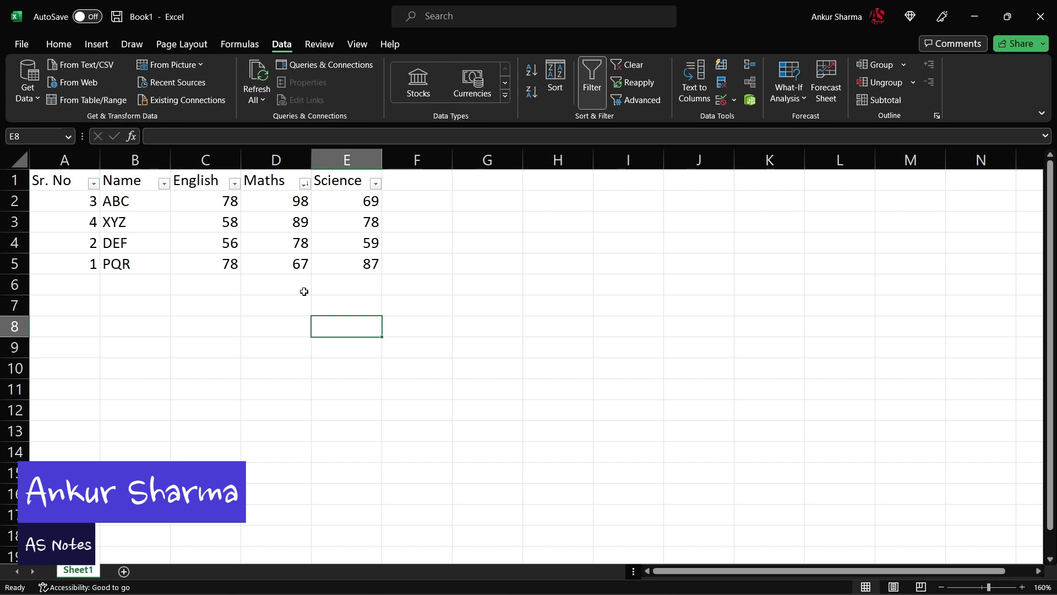
Filter the Maths column to hide the row with the mark 67
{"action": "left_click", "coordinate": [304, 184]}
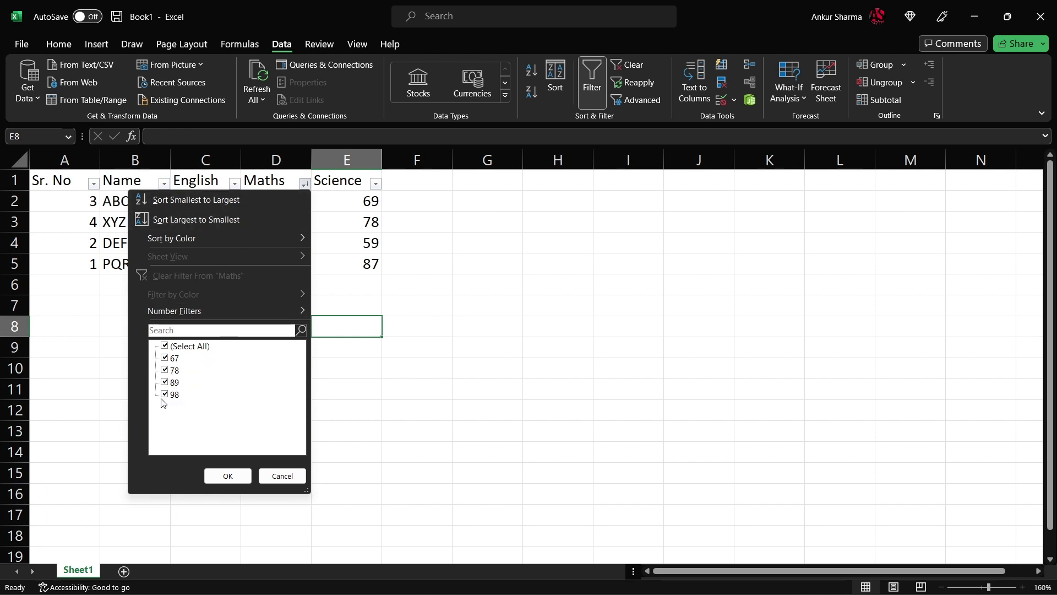
{"action": "left_click", "coordinate": [165, 359]}
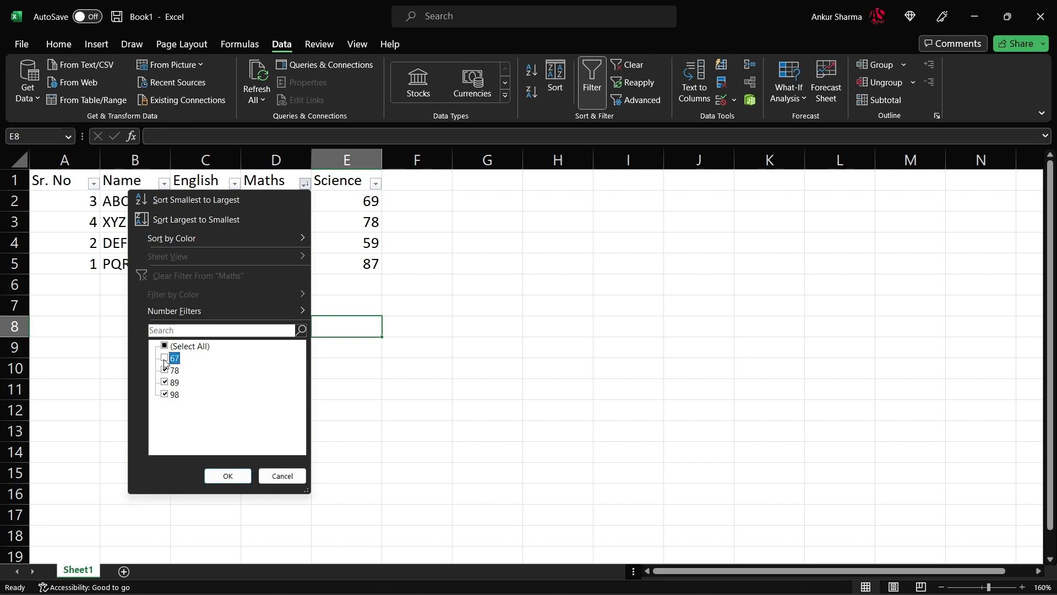
{"action": "left_click", "coordinate": [227, 476]}
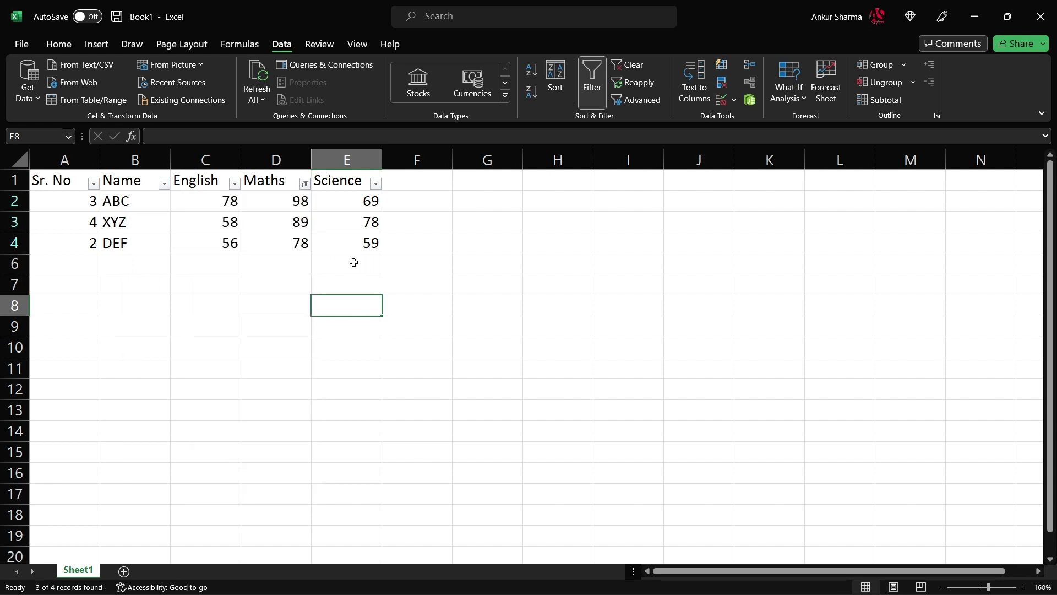
Include the mark 67 again and apply a number filter showing only Maths marks greater than 80
{"action": "left_click", "coordinate": [304, 184]}
{"action": "left_click", "coordinate": [171, 359]}
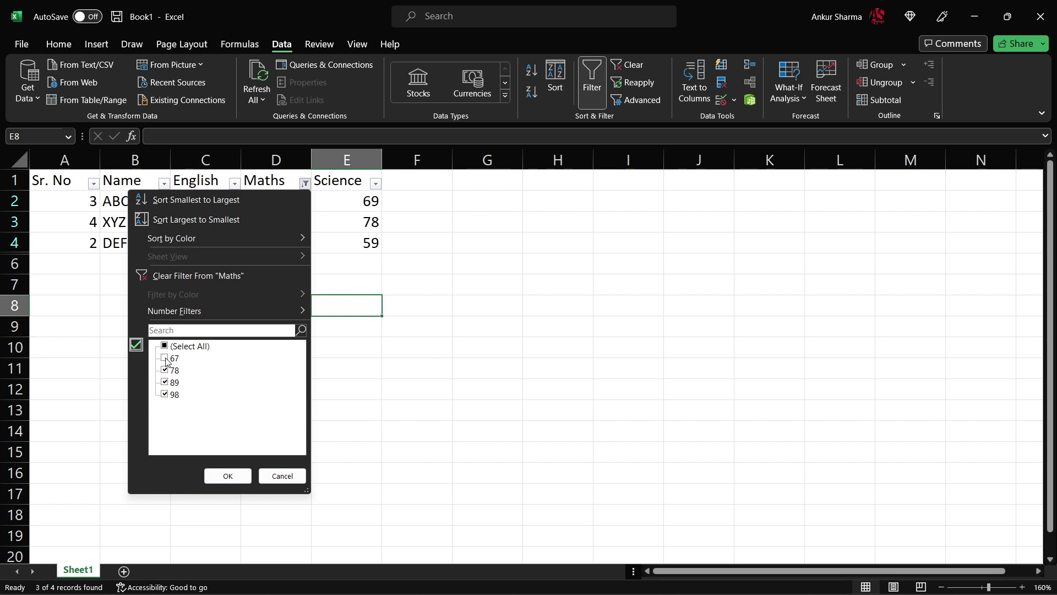
{"action": "mouse_move", "coordinate": [257, 310]}
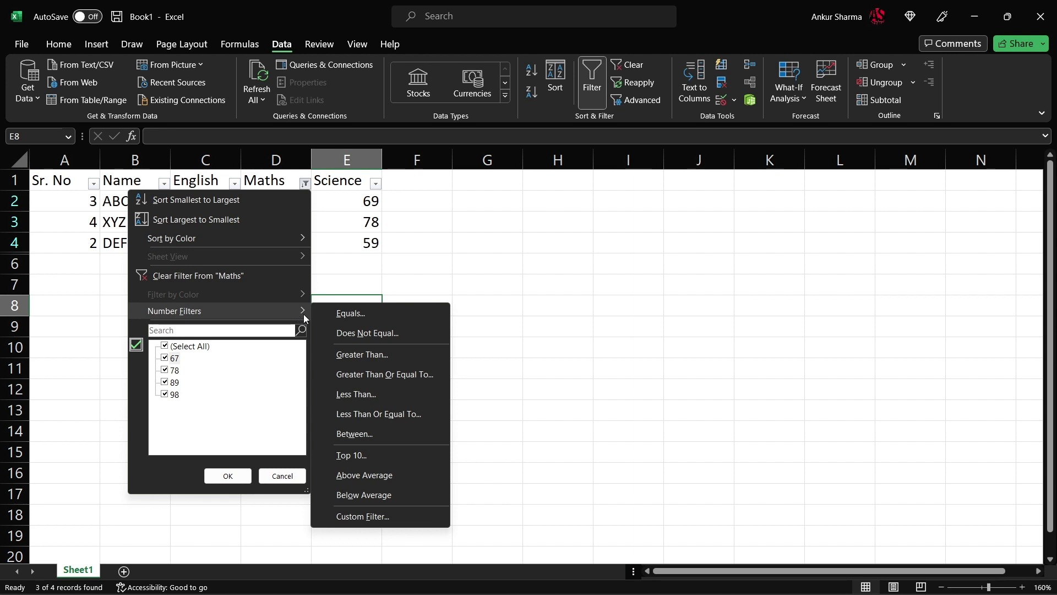
{"action": "left_click", "coordinate": [371, 356]}
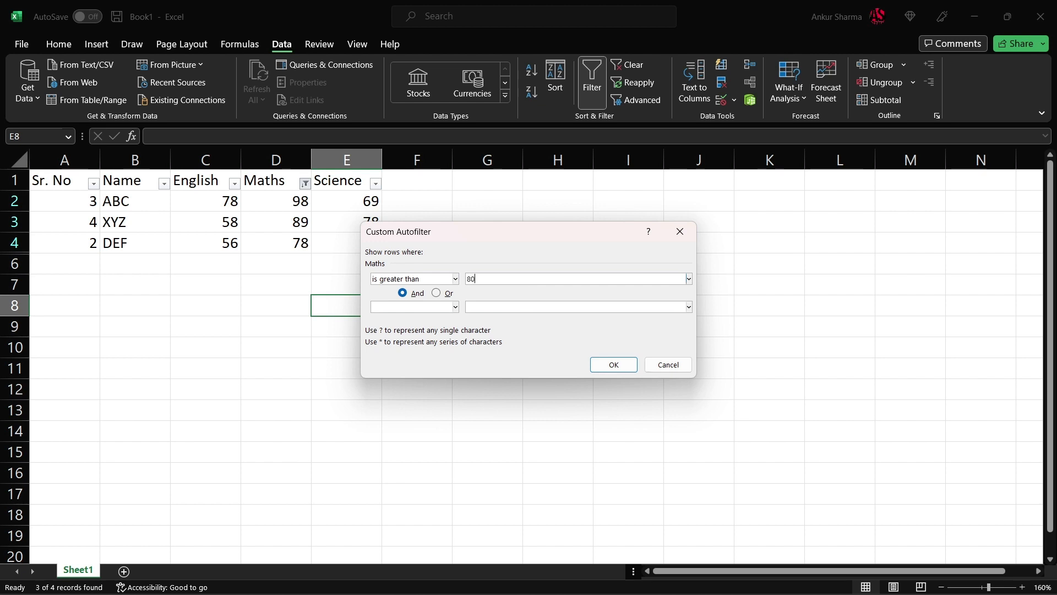
{"action": "left_click", "coordinate": [621, 364]}
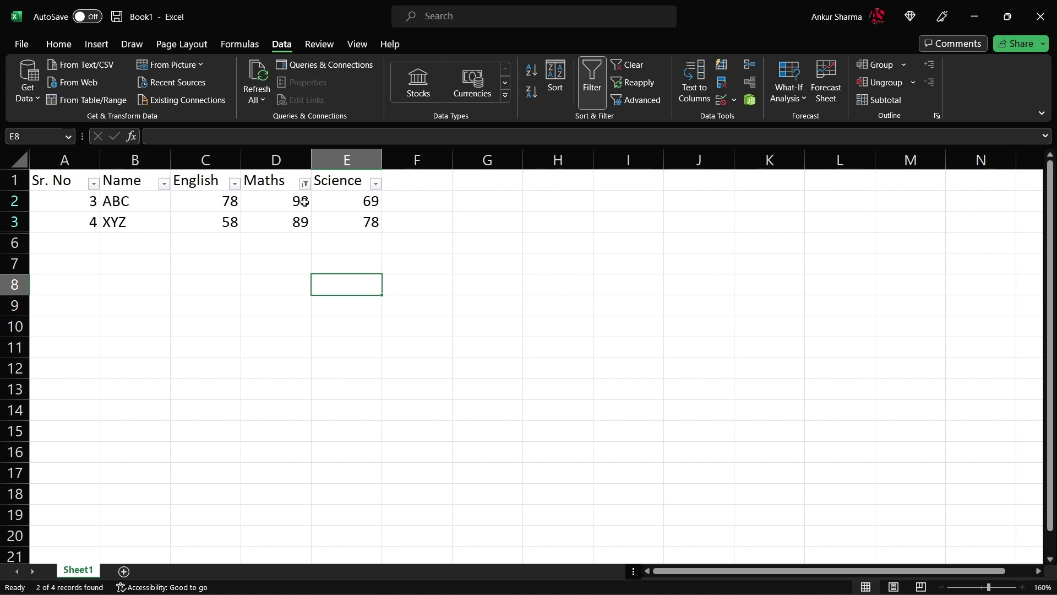
{"action": "mouse_move", "coordinate": [306, 189]}
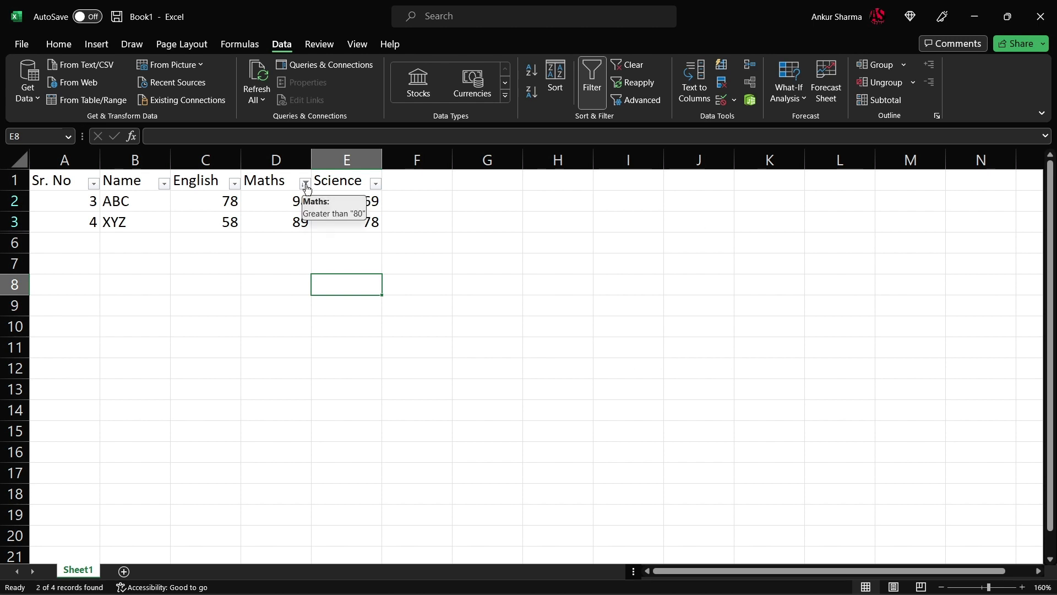
{"action": "left_click", "coordinate": [295, 223]}
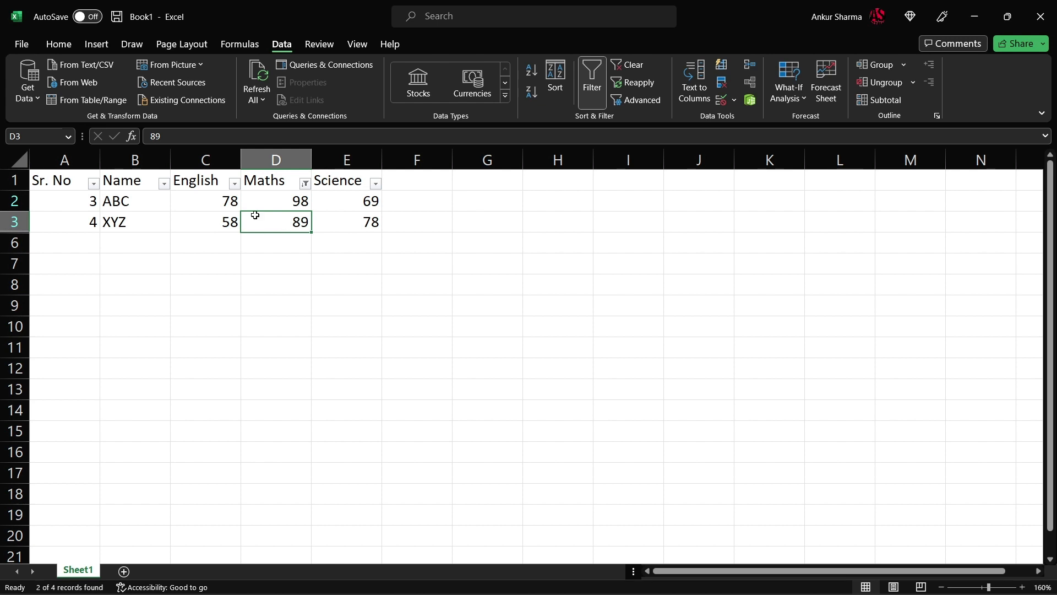
Remove the greater-than filter from the Maths column by selecting all of its values
{"action": "left_click", "coordinate": [305, 186]}
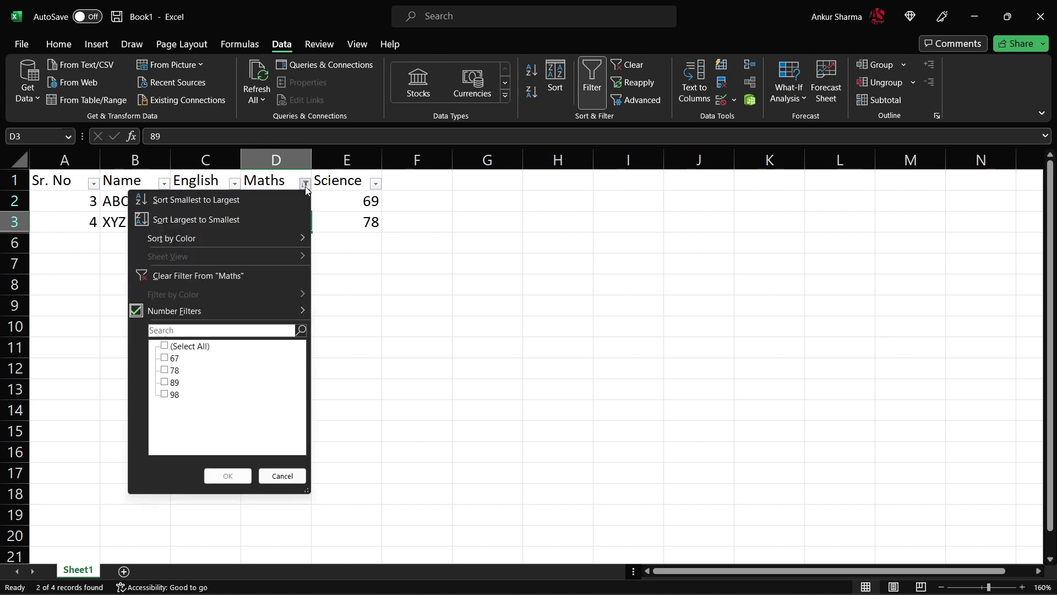
{"action": "left_click", "coordinate": [165, 346]}
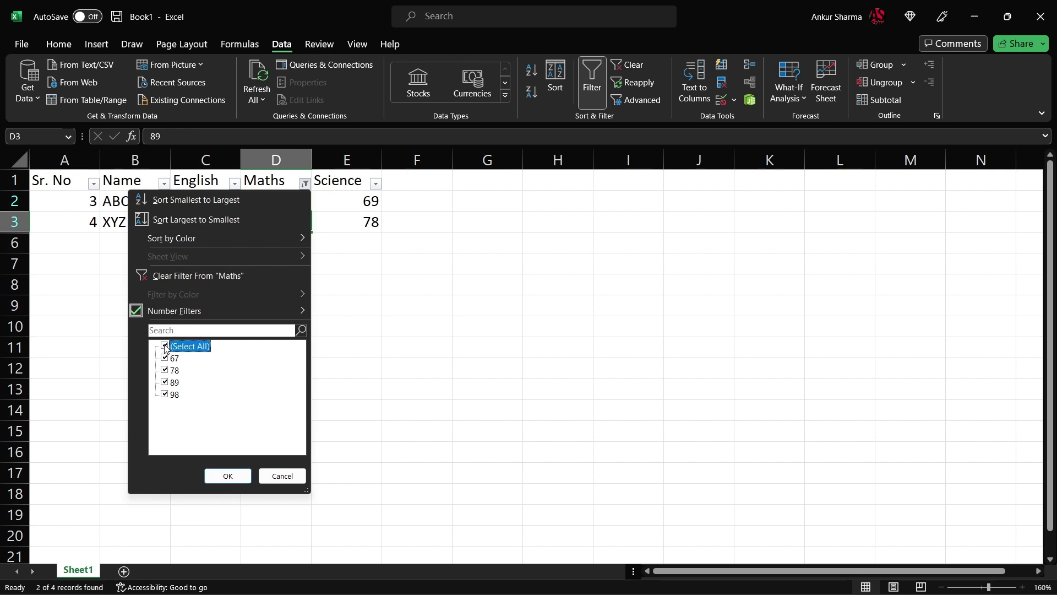
{"action": "left_click", "coordinate": [228, 477]}
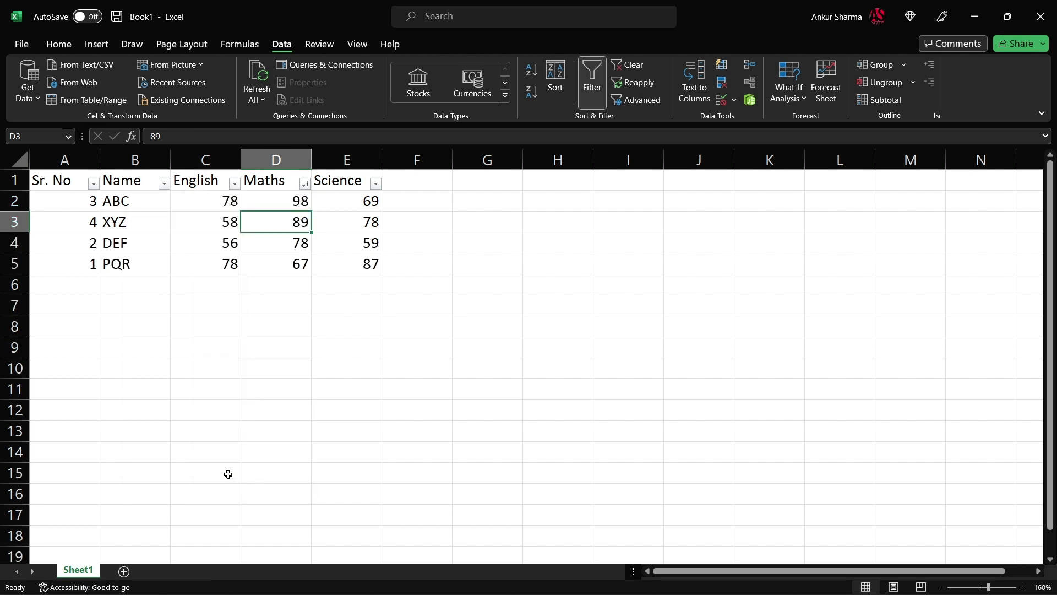
Apply a number filter to the Maths column that shows only marks less than 70
{"action": "left_click", "coordinate": [307, 186]}
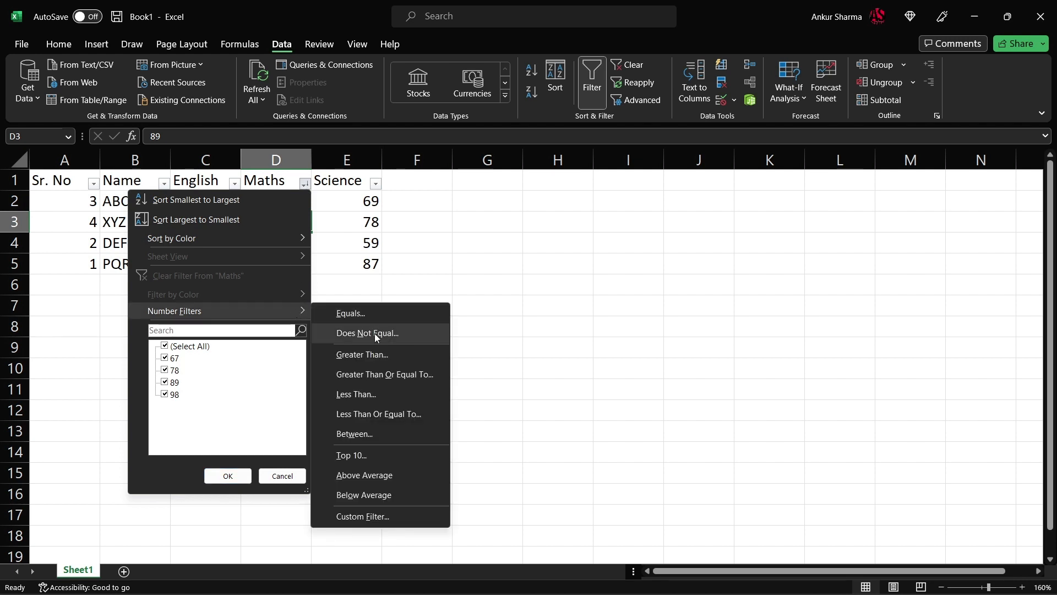
{"action": "left_click", "coordinate": [379, 399]}
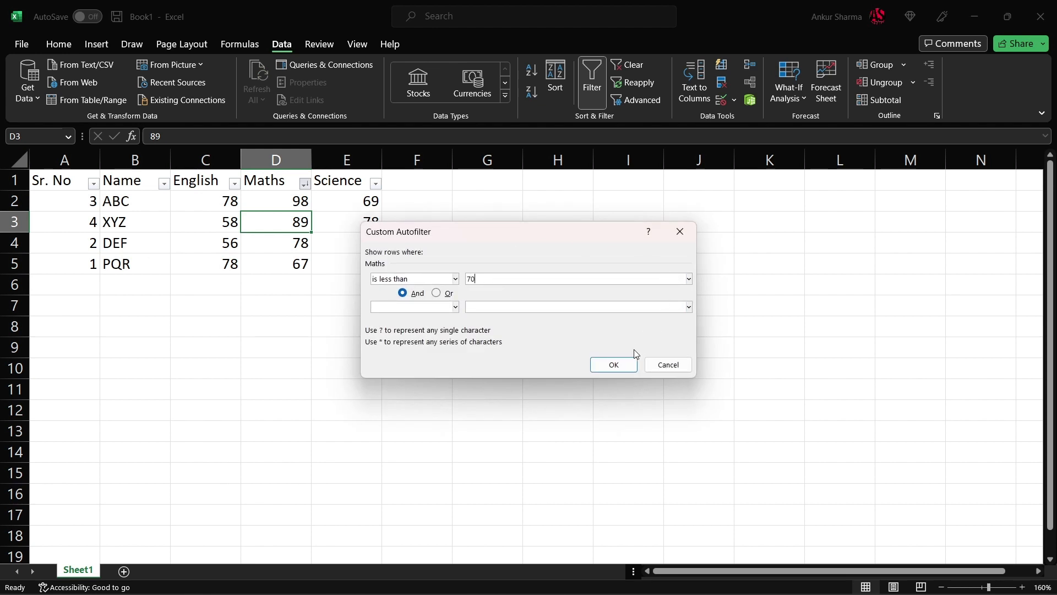
{"action": "left_click", "coordinate": [631, 369]}
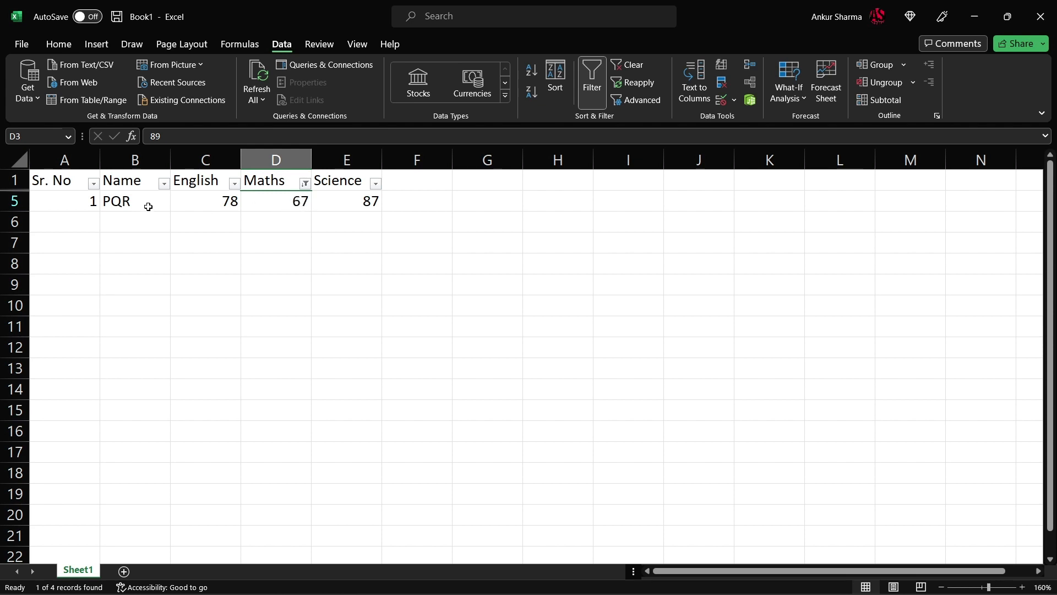
Replace the less-than filter on the Maths column with a between filter from 60 to 80
{"action": "left_click", "coordinate": [305, 184]}
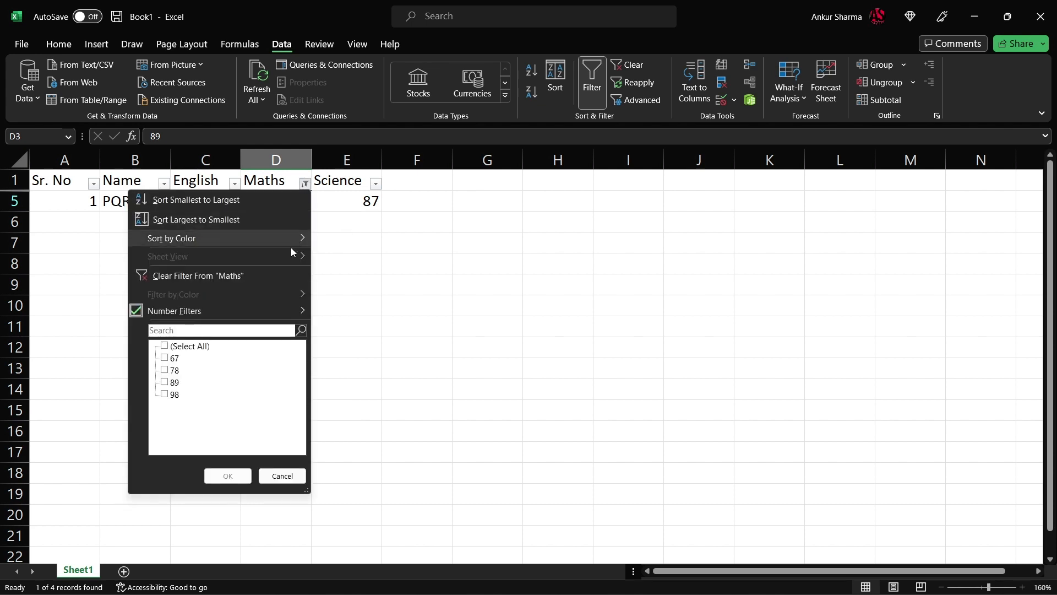
{"action": "mouse_move", "coordinate": [296, 313]}
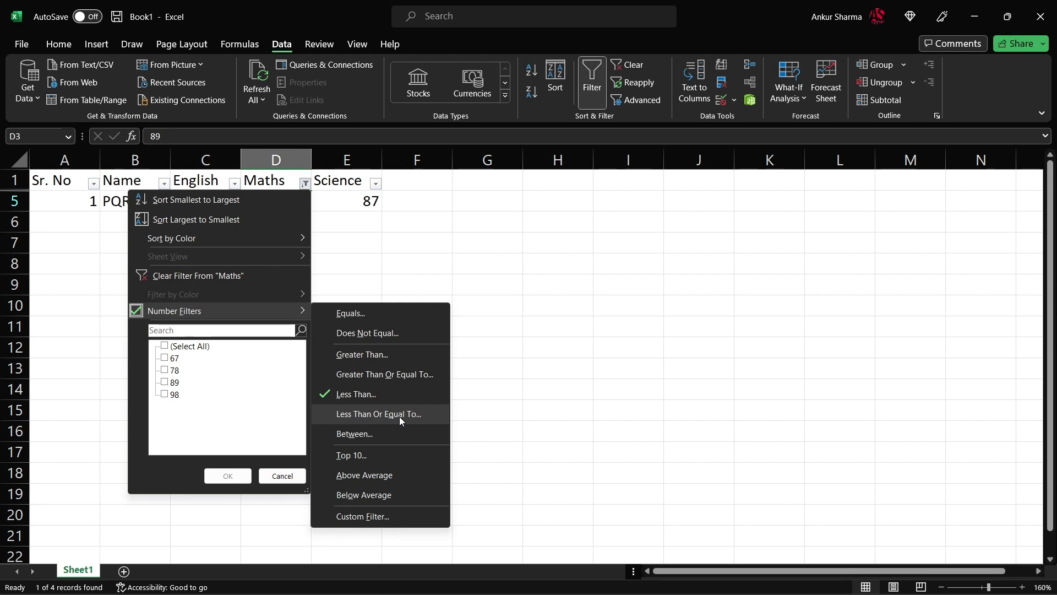
{"action": "left_click", "coordinate": [367, 435]}
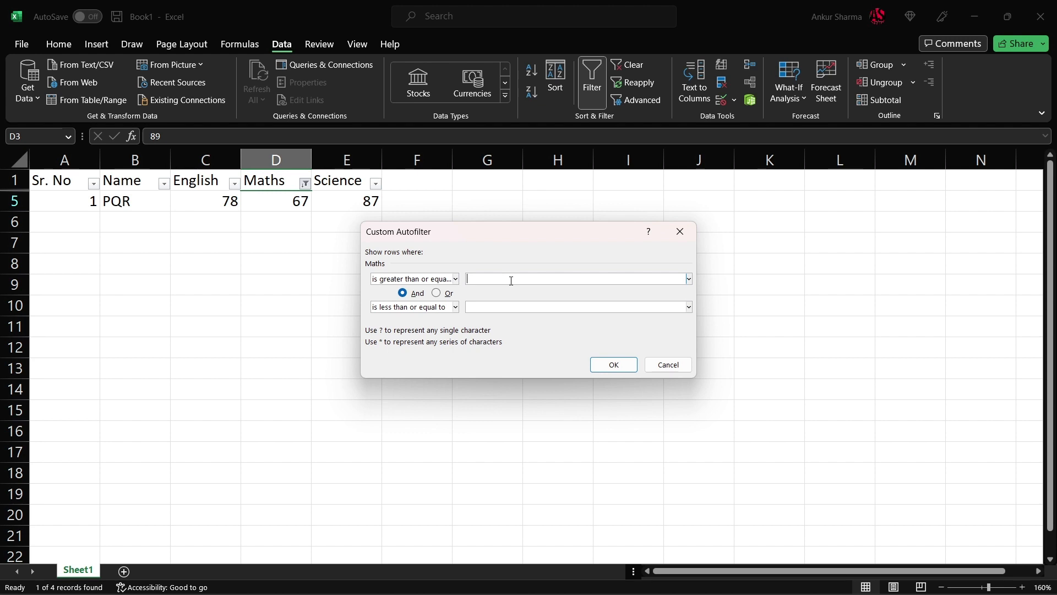
{"action": "type", "text": "60"}
{"action": "type", "text": "80"}
{"action": "left_click", "coordinate": [607, 365]}
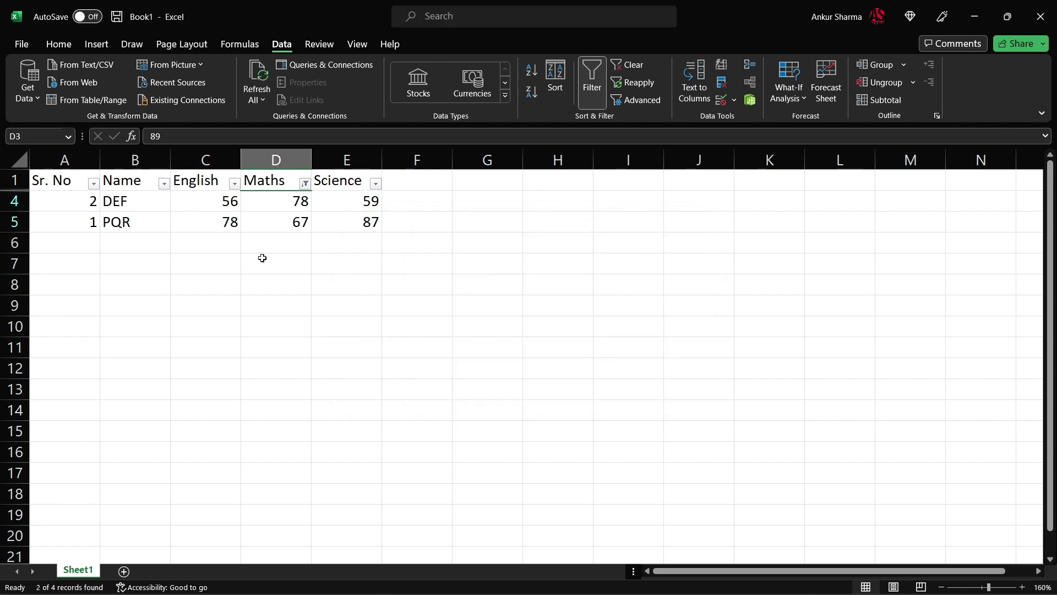
Reselect all Maths values in the column's filter so that every student row is shown
{"action": "left_click", "coordinate": [305, 184]}
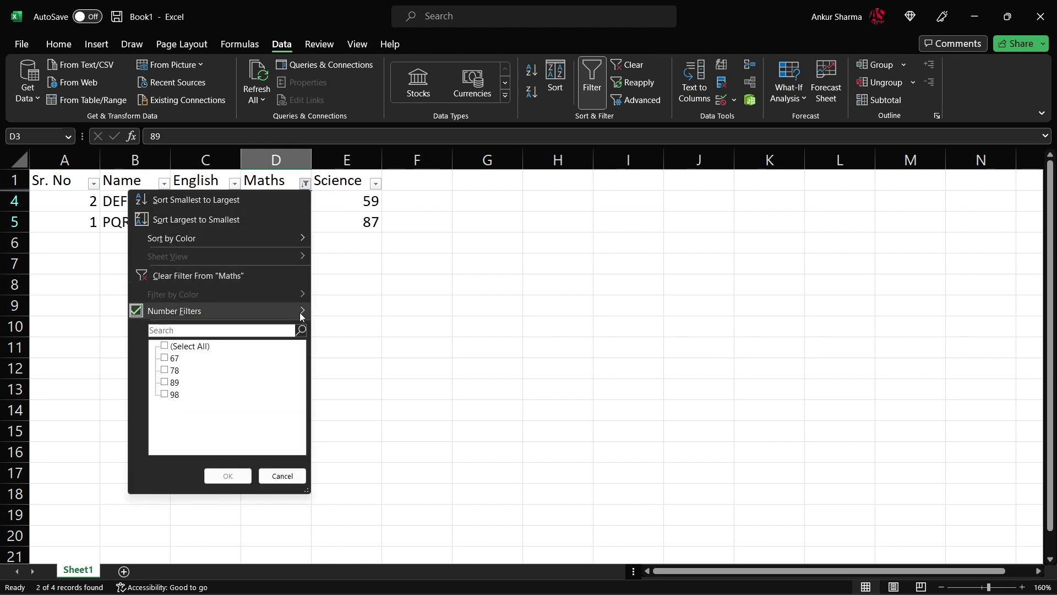
{"action": "mouse_move", "coordinate": [302, 317]}
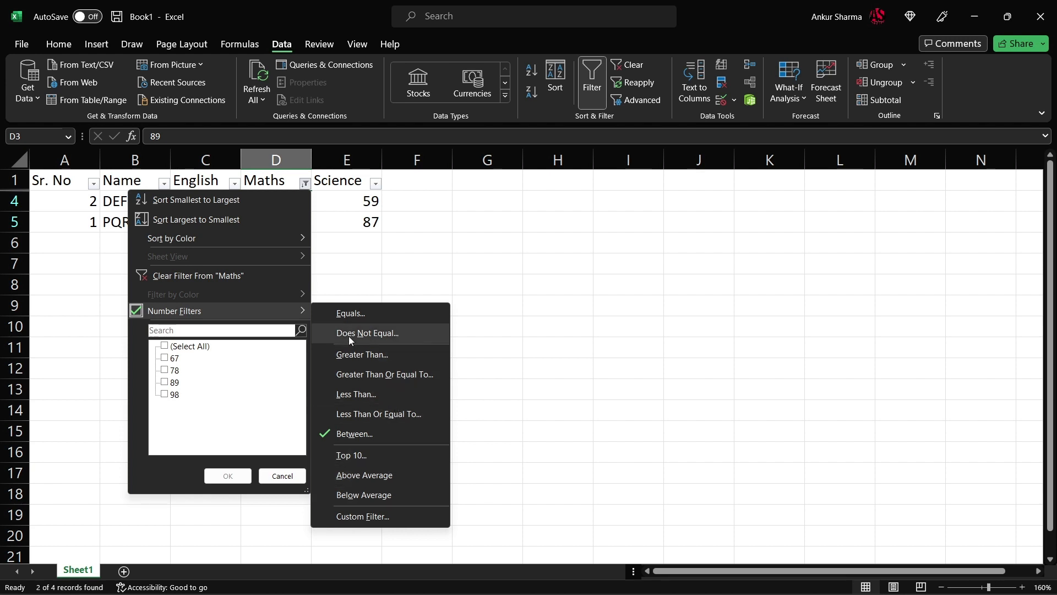
{"action": "left_click", "coordinate": [166, 346]}
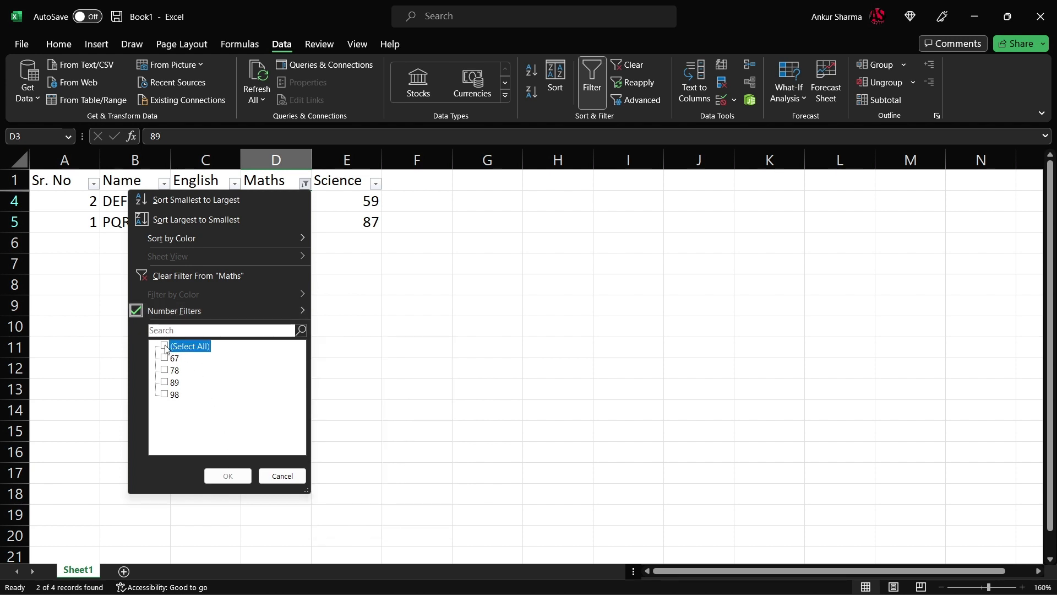
{"action": "left_click", "coordinate": [246, 477]}
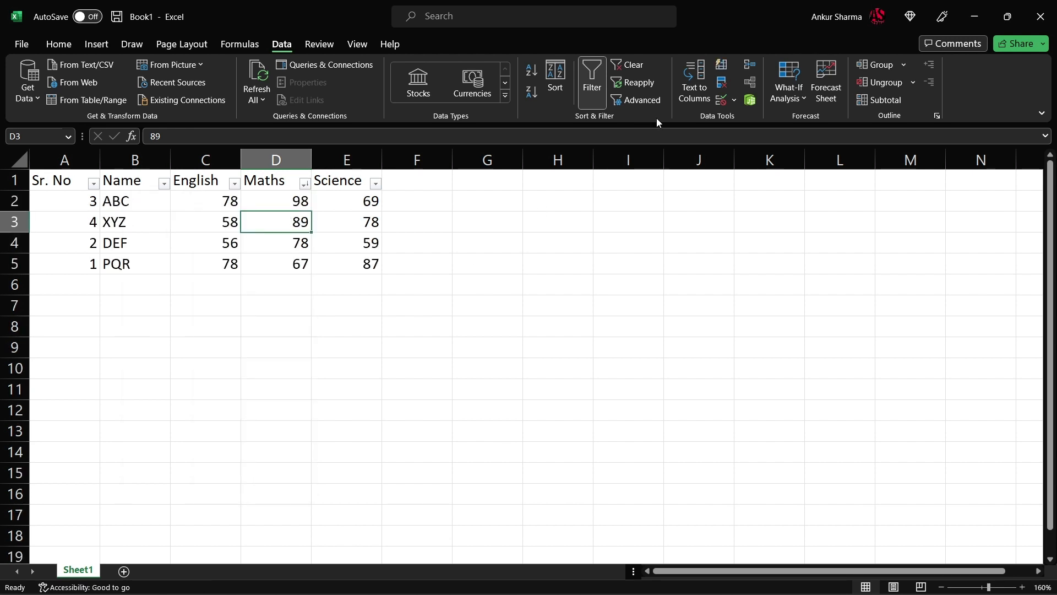